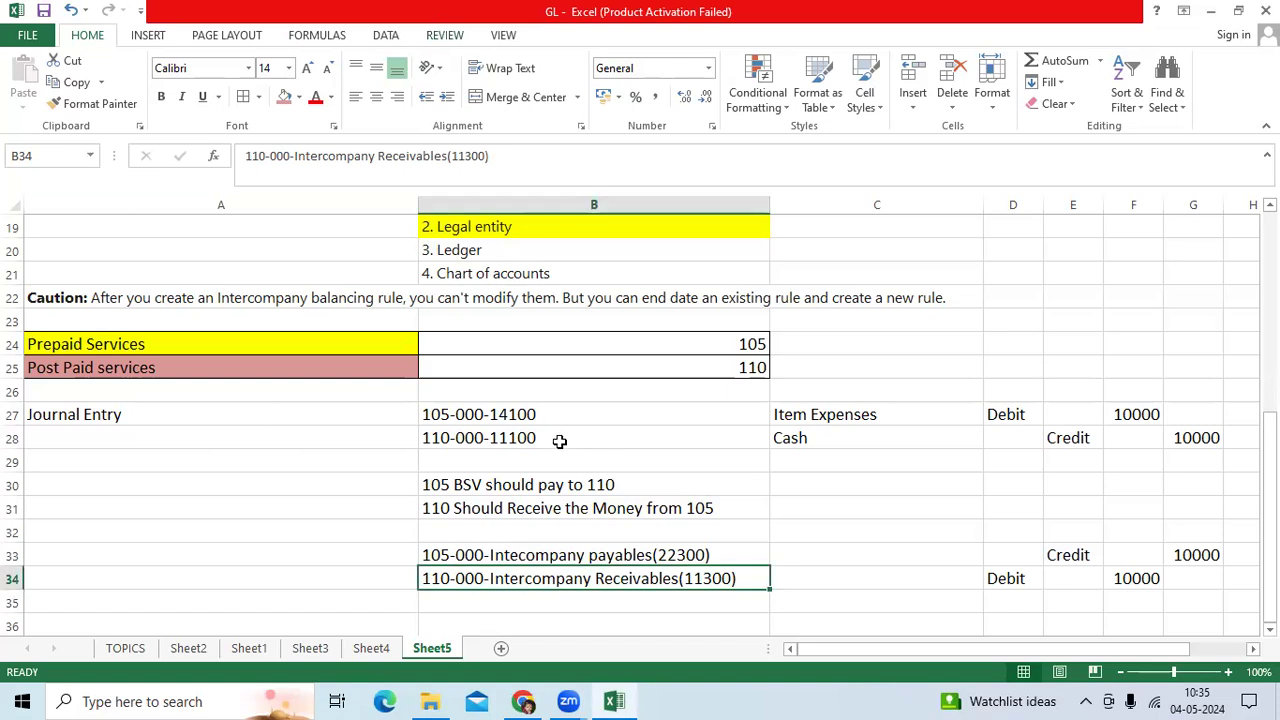
Point out the Prepaid and Post Paid services labels and entity codes 105 and 110
{"action": "left_click_drag", "start_coordinate": [270, 348], "coordinate": [272, 366]}
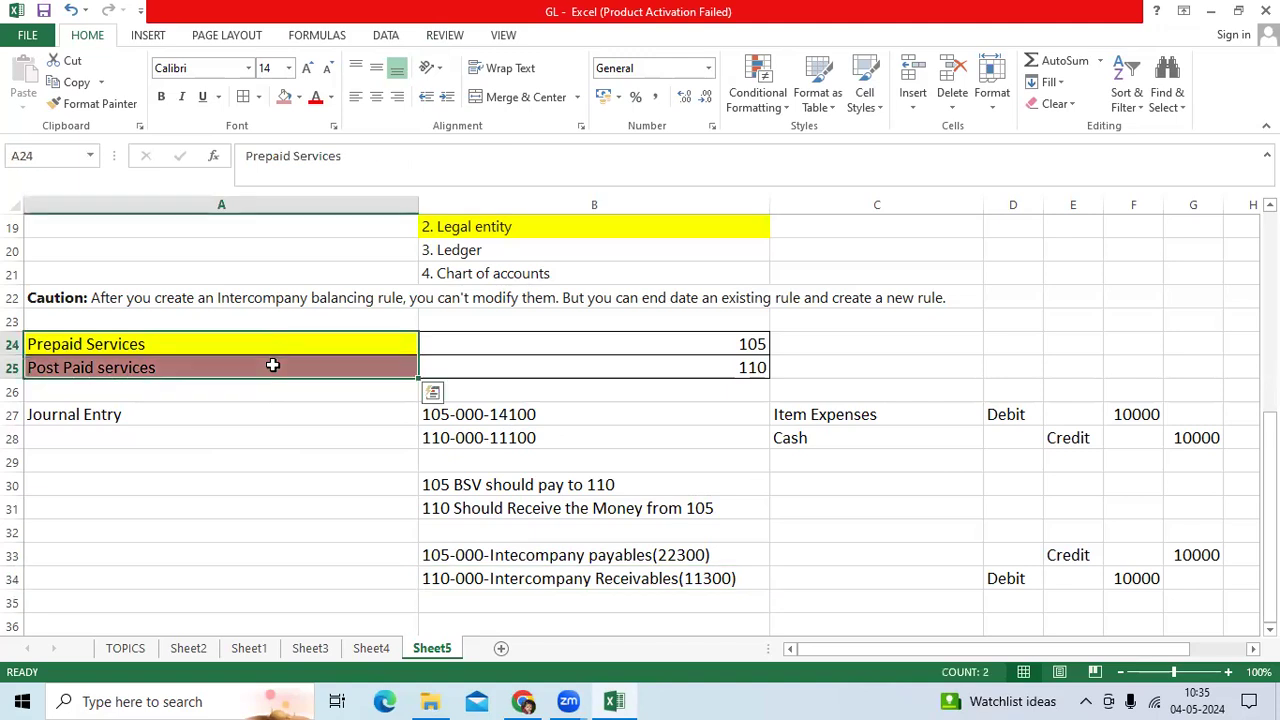
{"action": "left_click", "coordinate": [640, 343]}
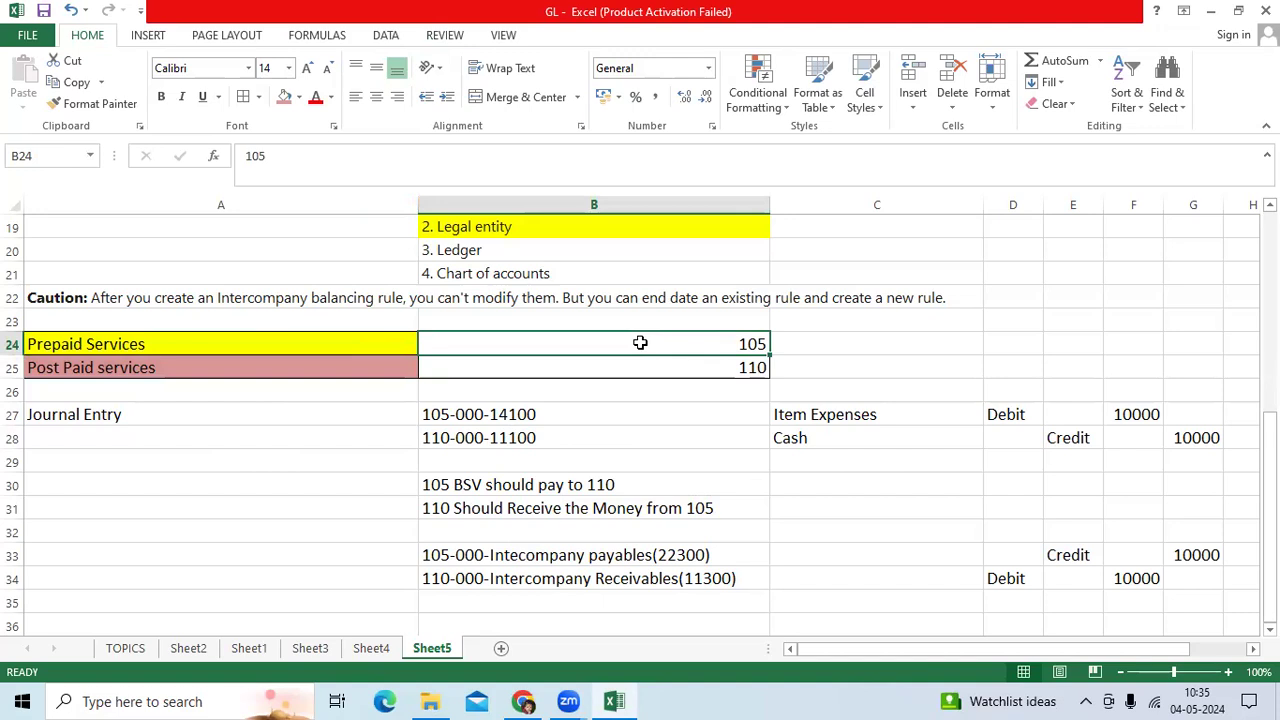
{"action": "left_click", "coordinate": [640, 371]}
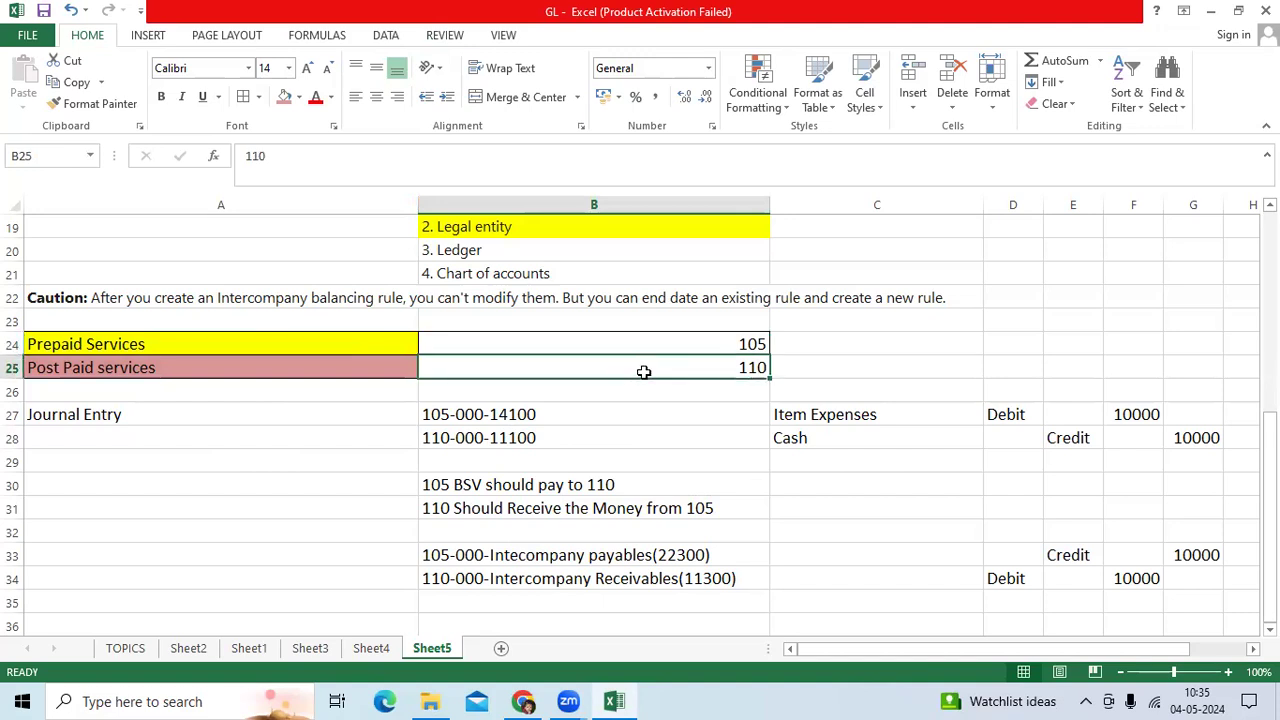
{"action": "left_click", "coordinate": [129, 417]}
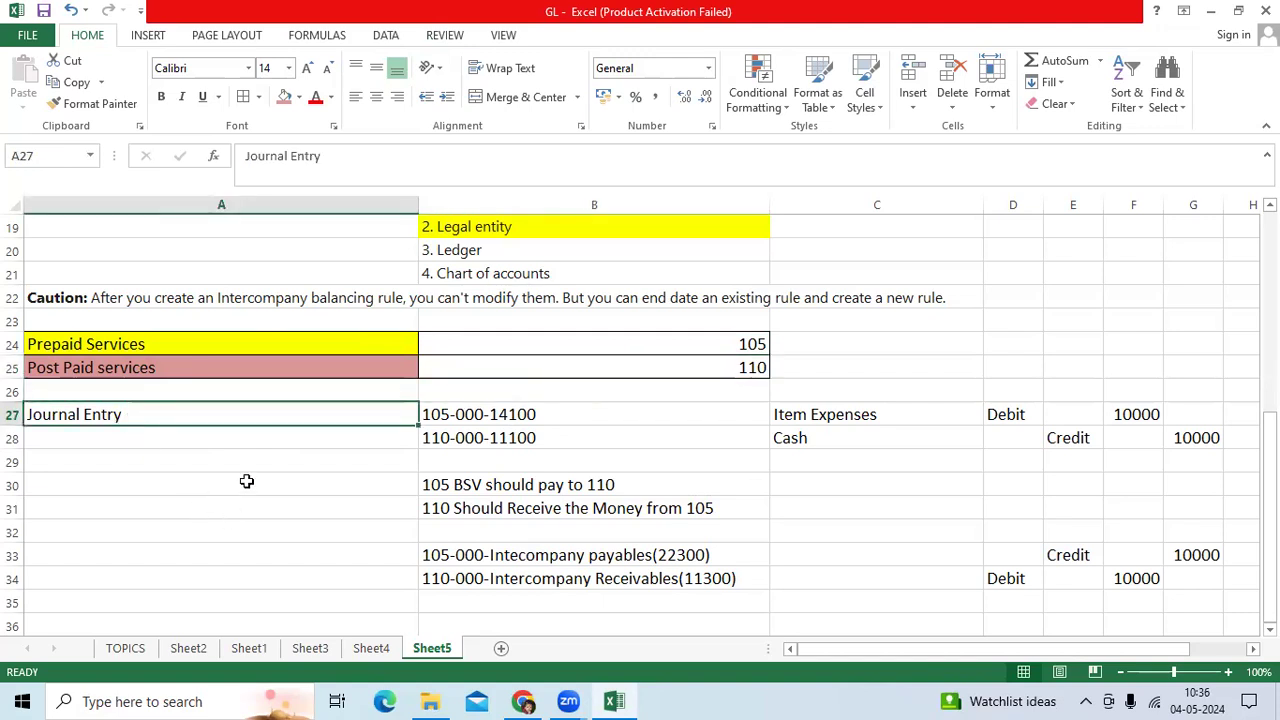
{"action": "left_click", "coordinate": [454, 418]}
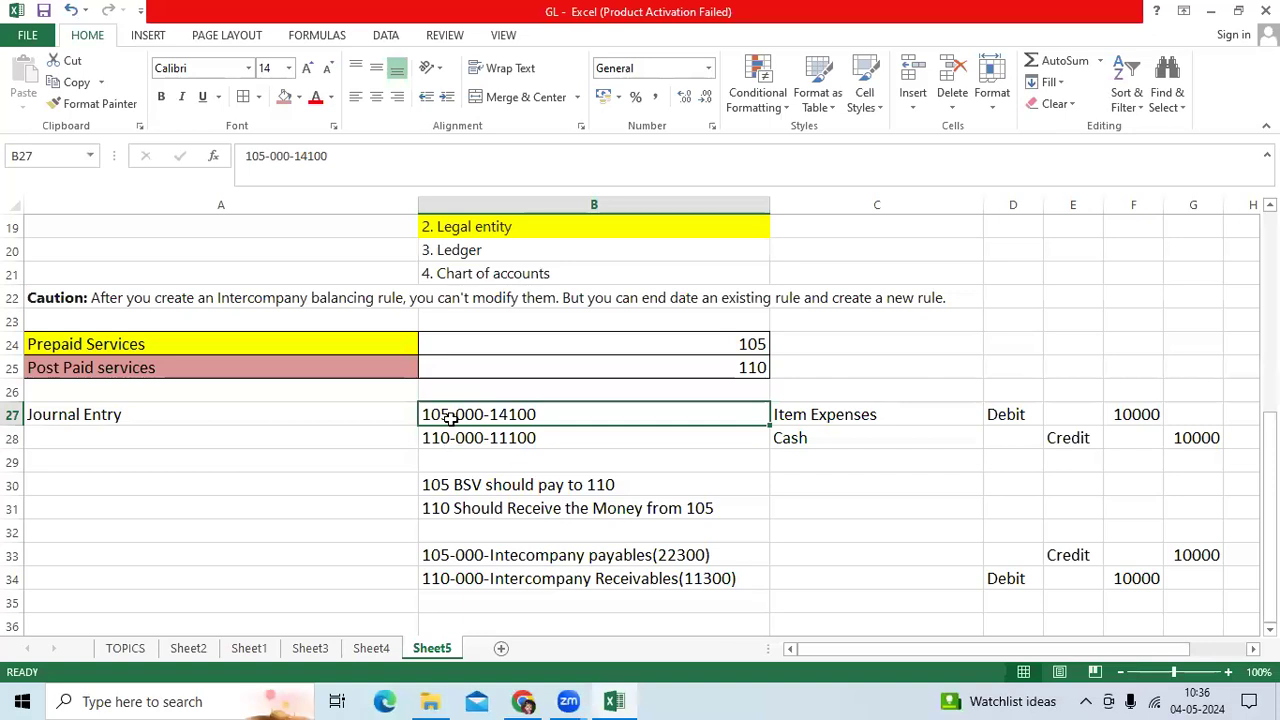
{"action": "left_click", "coordinate": [794, 416]}
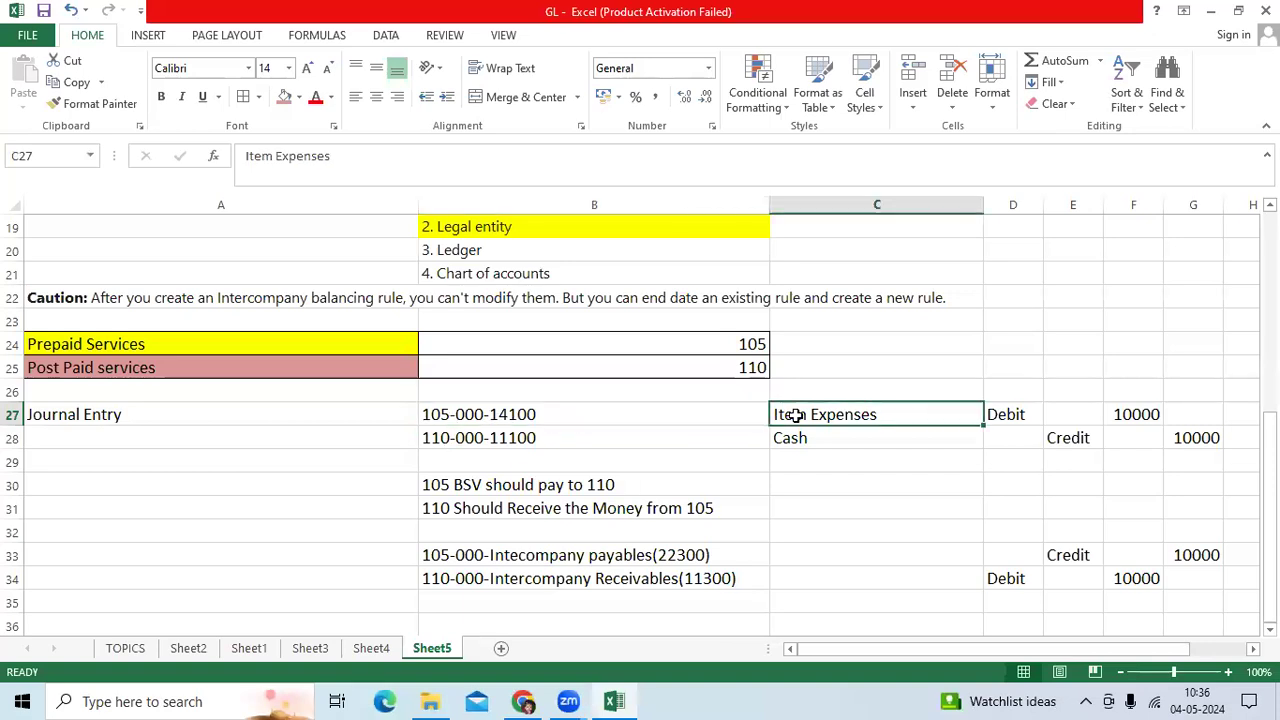
{"action": "key", "text": "Right"}
{"action": "key", "text": "Right"}
{"action": "key", "text": "Right"}
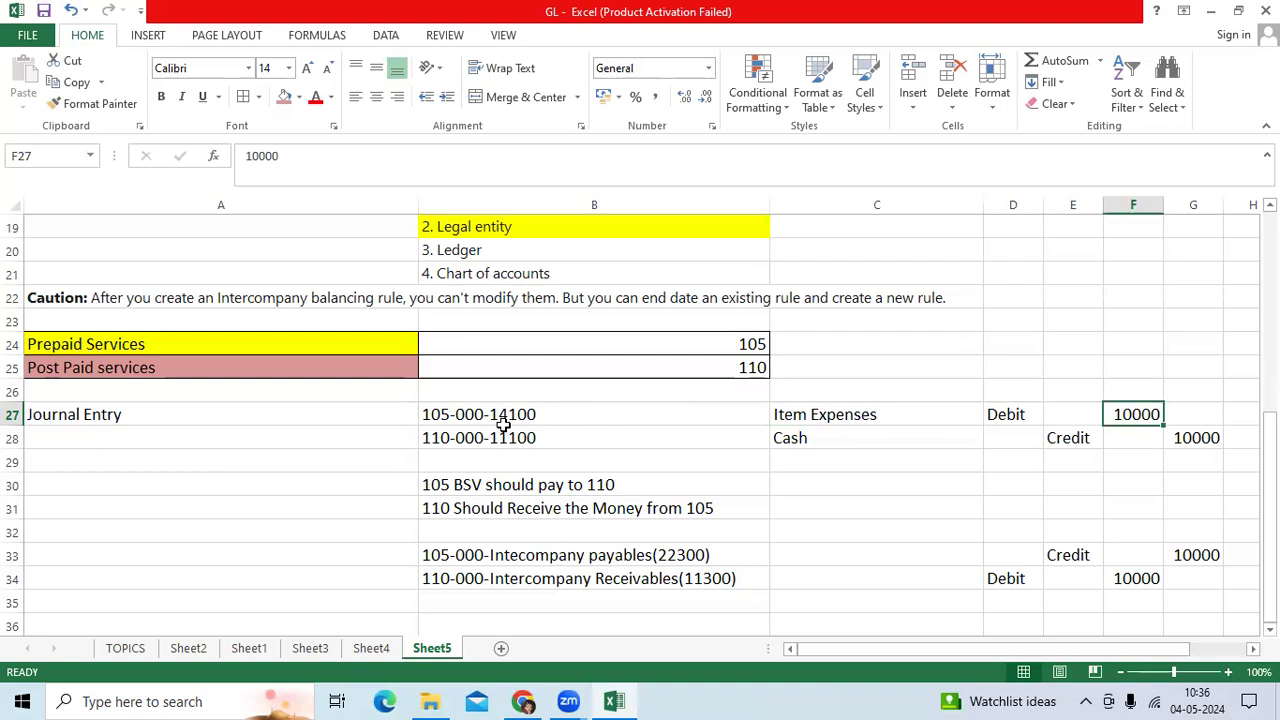
{"action": "left_click", "coordinate": [440, 440]}
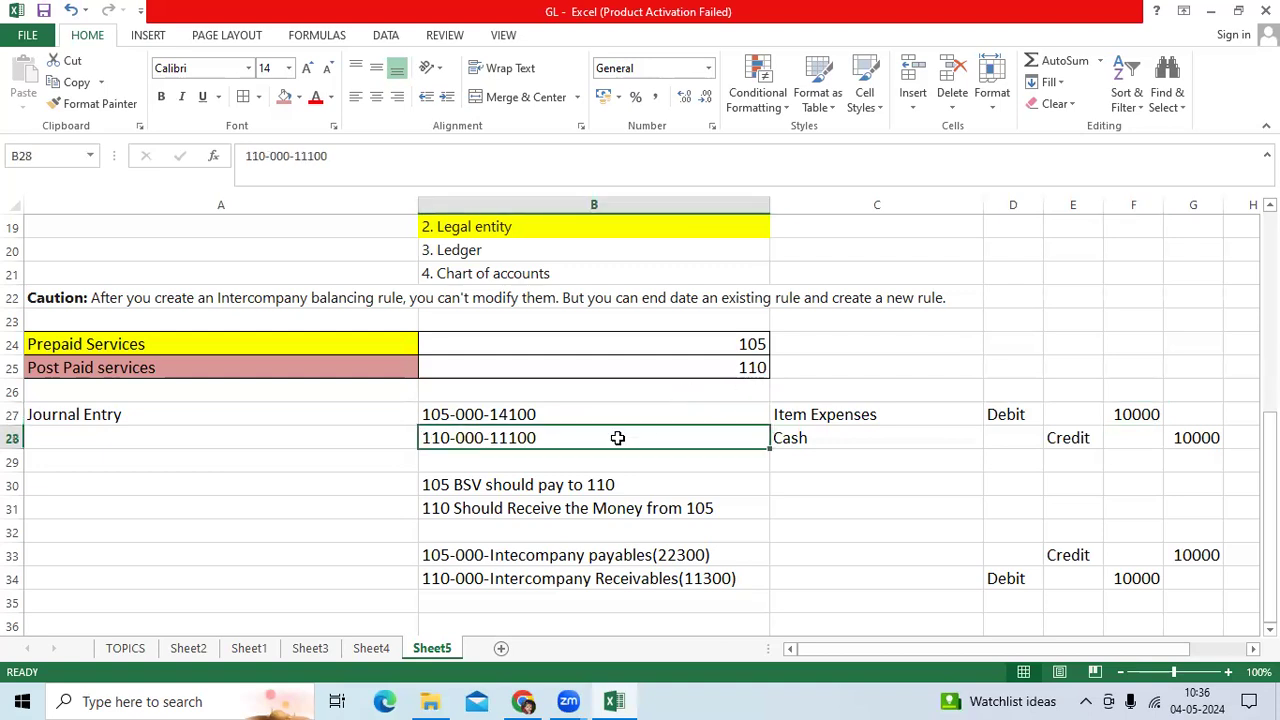
{"action": "double_click", "coordinate": [502, 437]}
{"action": "left_click", "coordinate": [845, 448]}
{"action": "left_click", "coordinate": [1182, 443]}
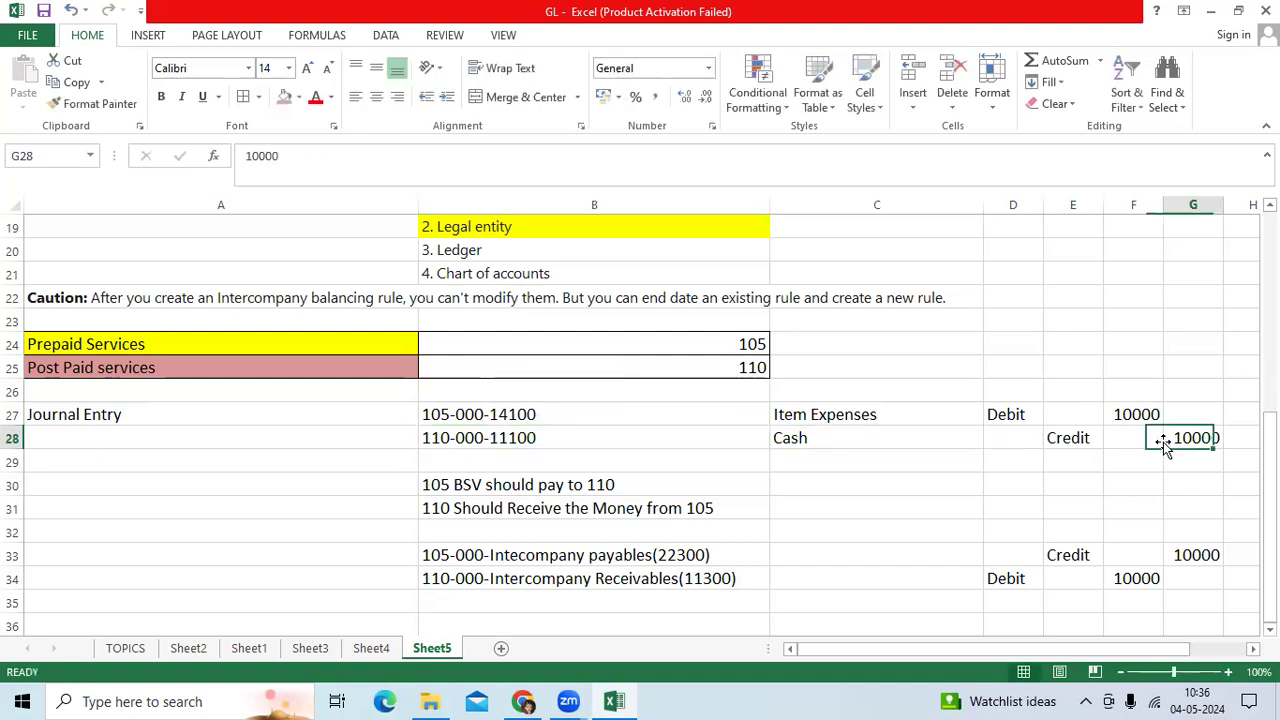
Highlight the entry's two lines, its 10000 debit and credit, and entity 105 in the account
{"action": "left_click_drag", "start_coordinate": [471, 414], "coordinate": [1186, 437]}
{"action": "left_click", "coordinate": [1137, 413]}
{"action": "left_click", "coordinate": [1175, 441]}
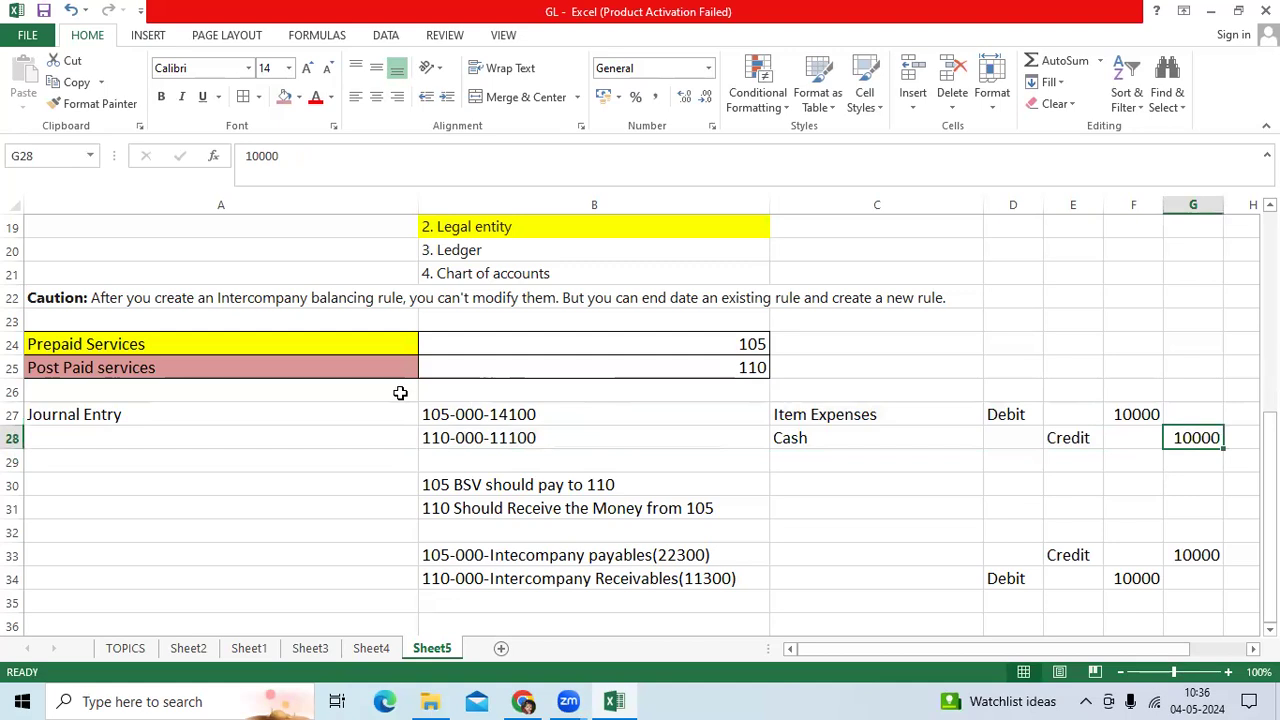
{"action": "left_click_drag", "start_coordinate": [457, 417], "coordinate": [452, 432]}
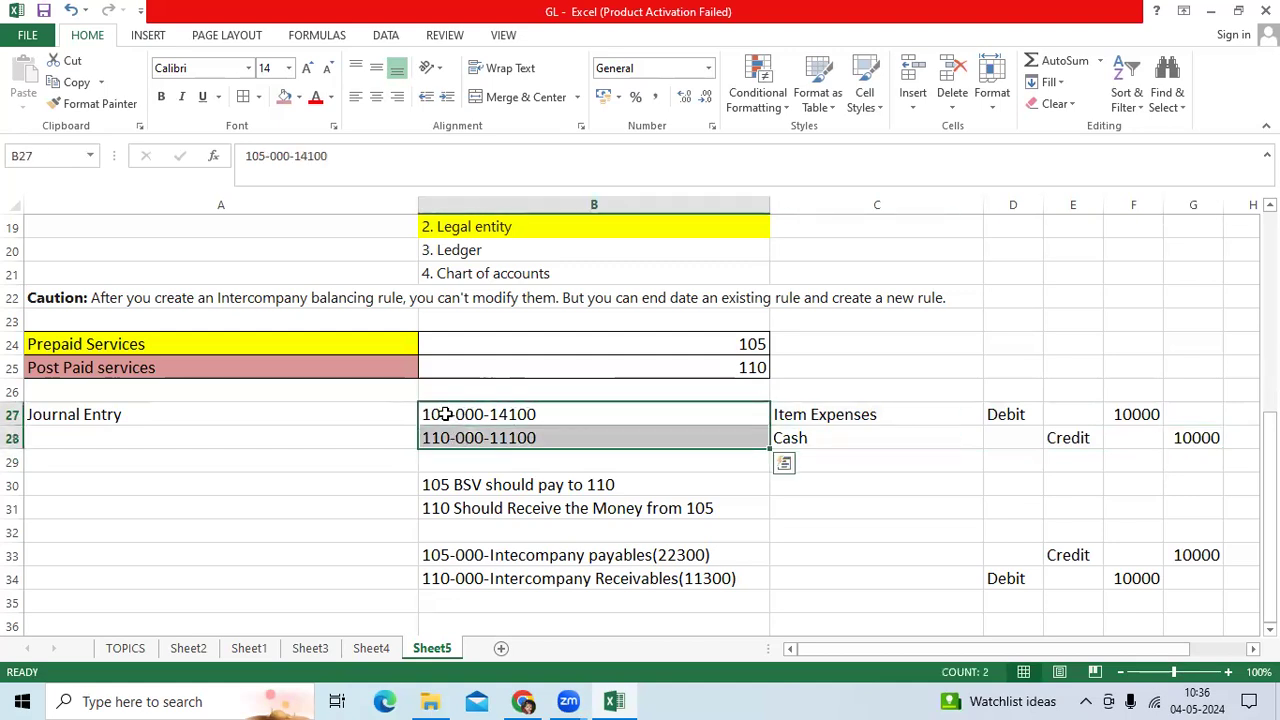
{"action": "double_click", "coordinate": [450, 413]}
{"action": "double_click", "coordinate": [450, 413]}
{"action": "left_click", "coordinate": [460, 445]}
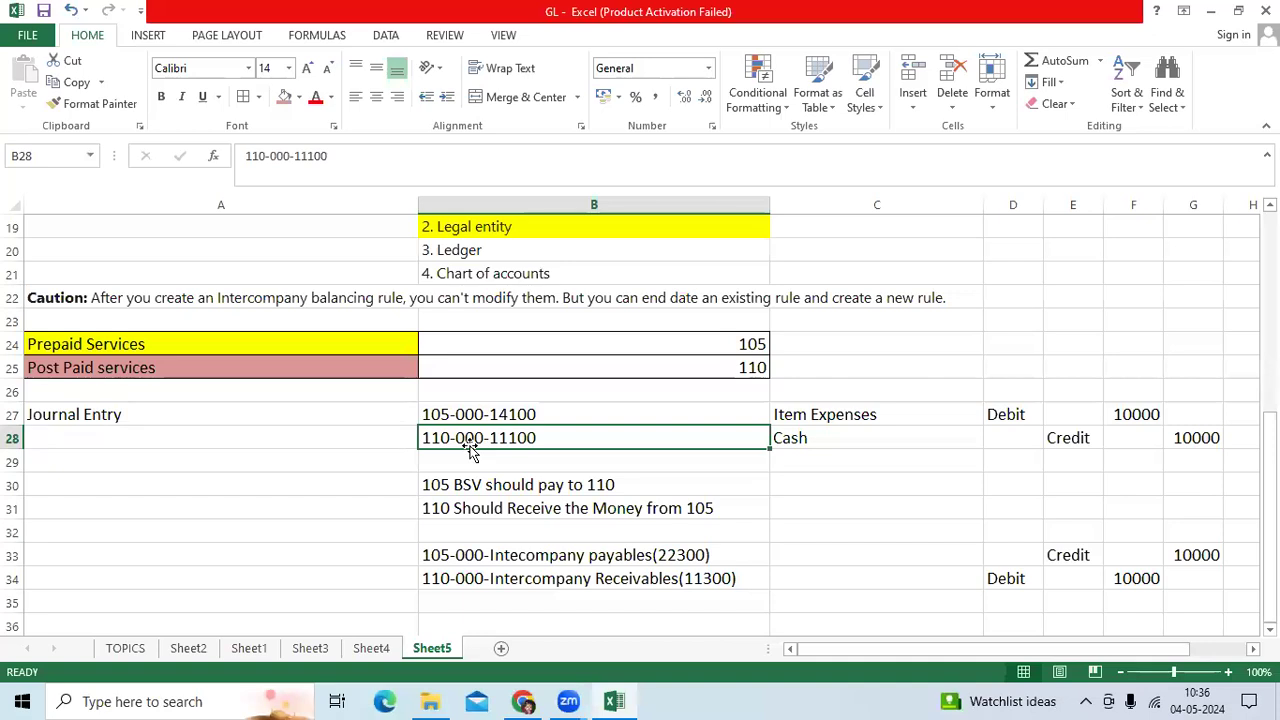
Compare the 105 debit and 110 credit lines with the note that 105 should pay 110
{"action": "left_click", "coordinate": [515, 412]}
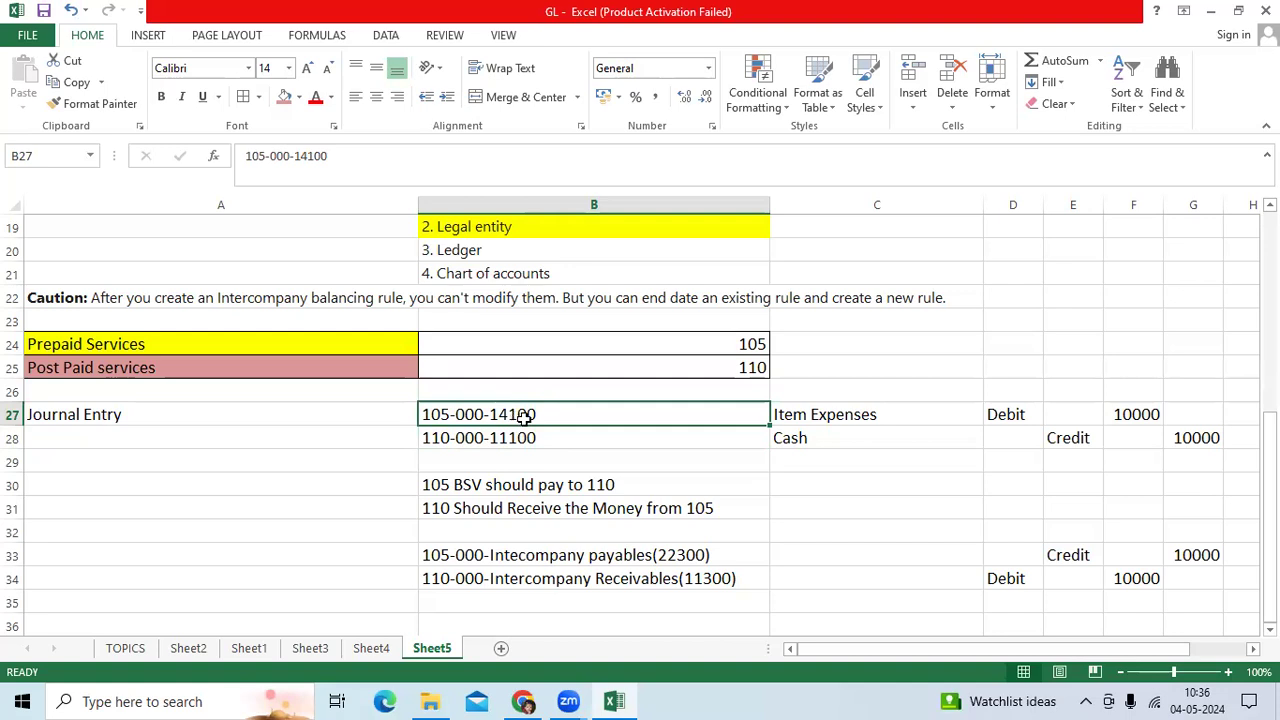
{"action": "left_click", "coordinate": [506, 439]}
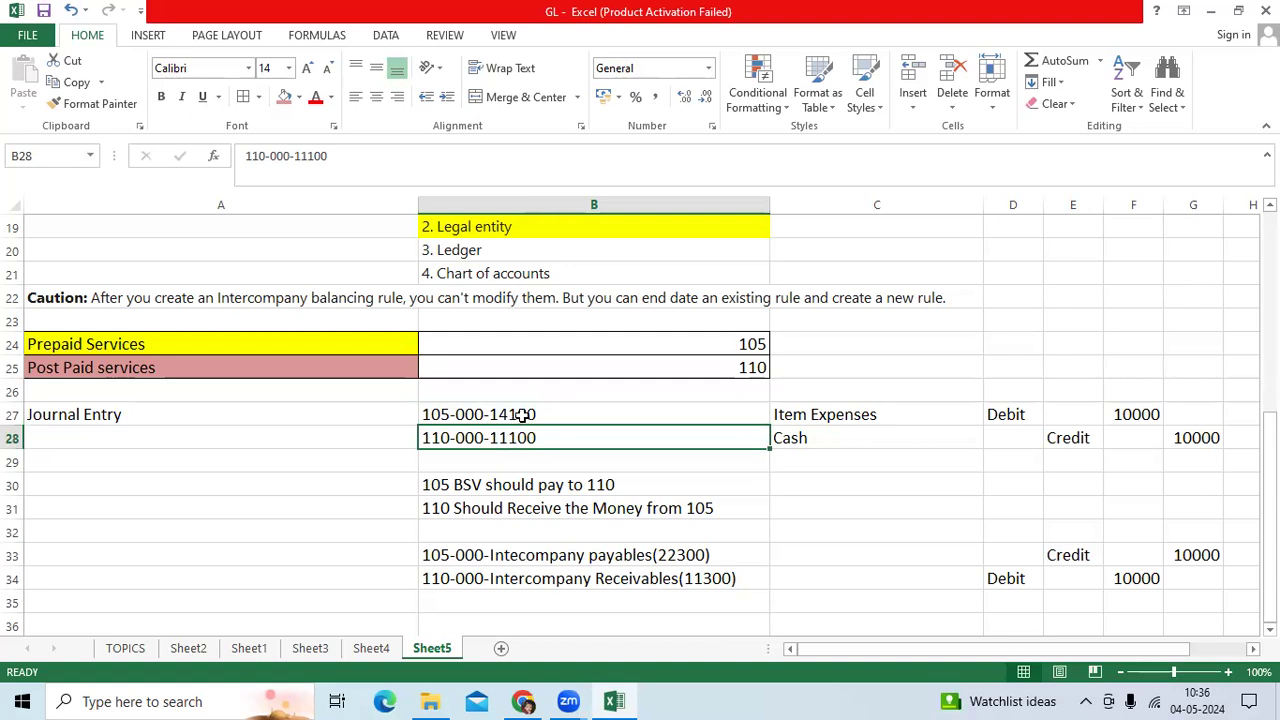
{"action": "left_click", "coordinate": [522, 415]}
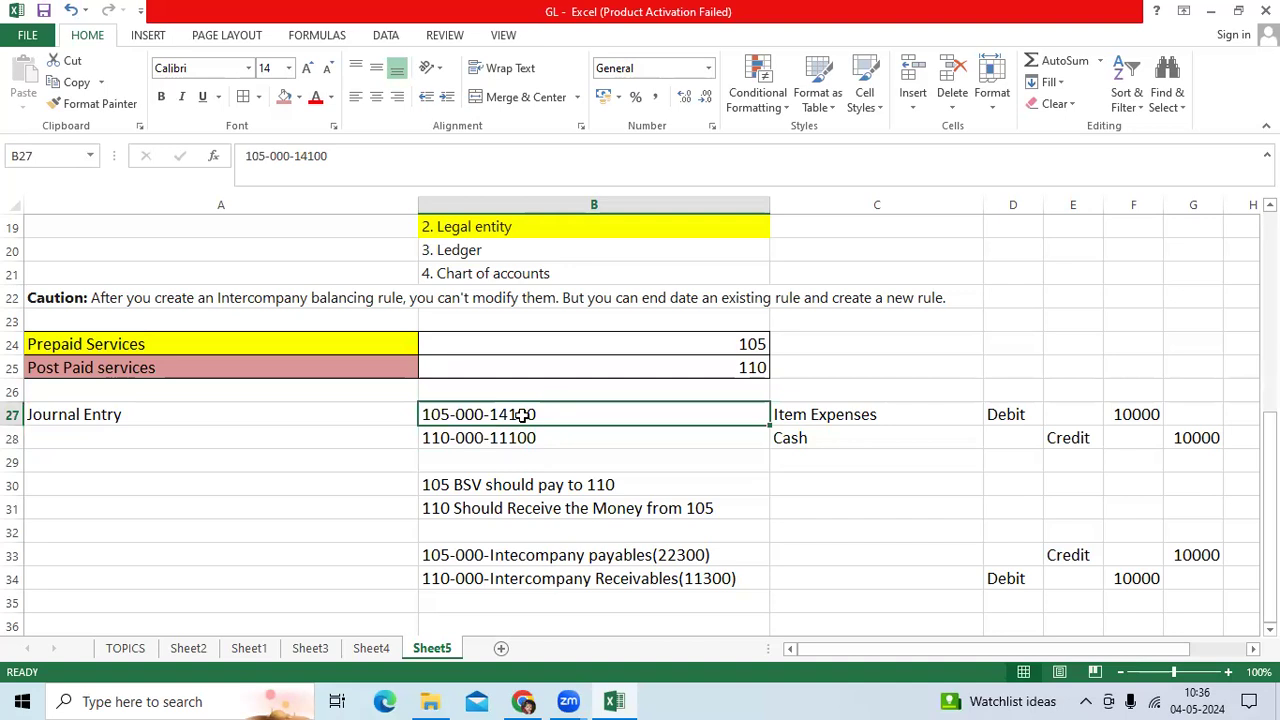
{"action": "left_click", "coordinate": [528, 484]}
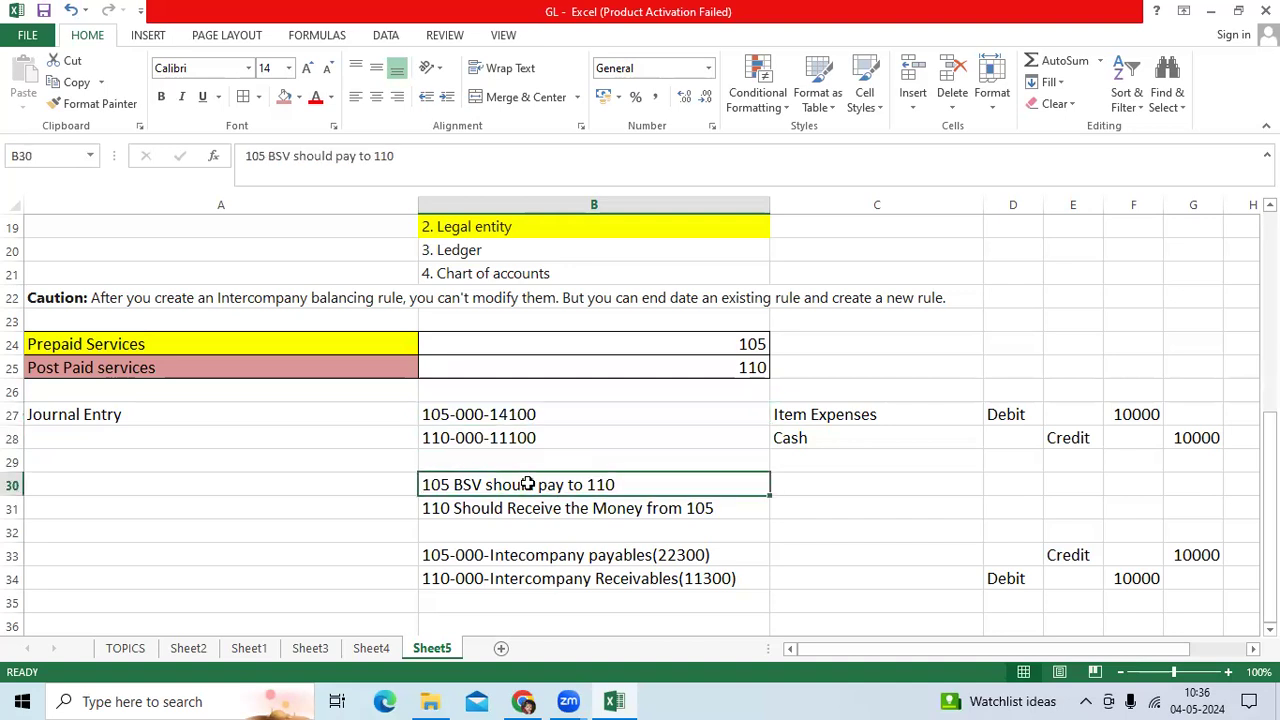
Point out the 10000 Intercompany Payables credit and 10000 Intercompany Receivables debit lines
{"action": "left_click", "coordinate": [477, 555]}
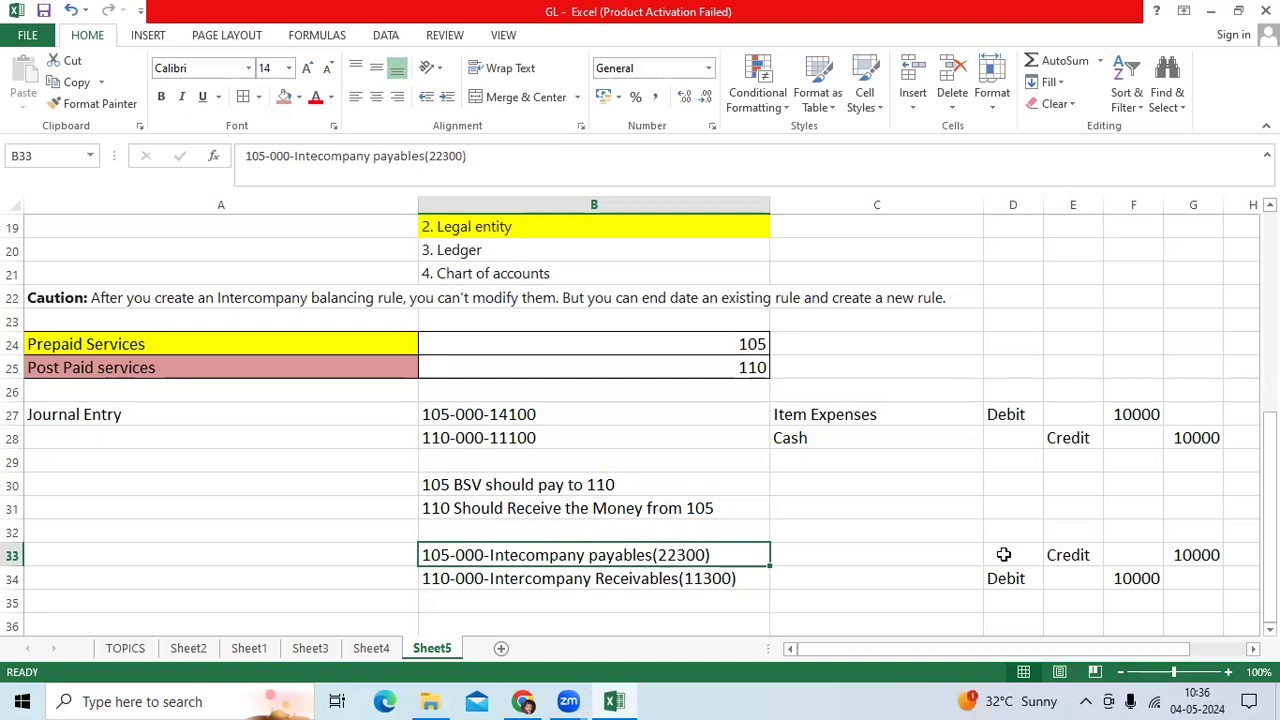
{"action": "left_click", "coordinate": [1197, 555]}
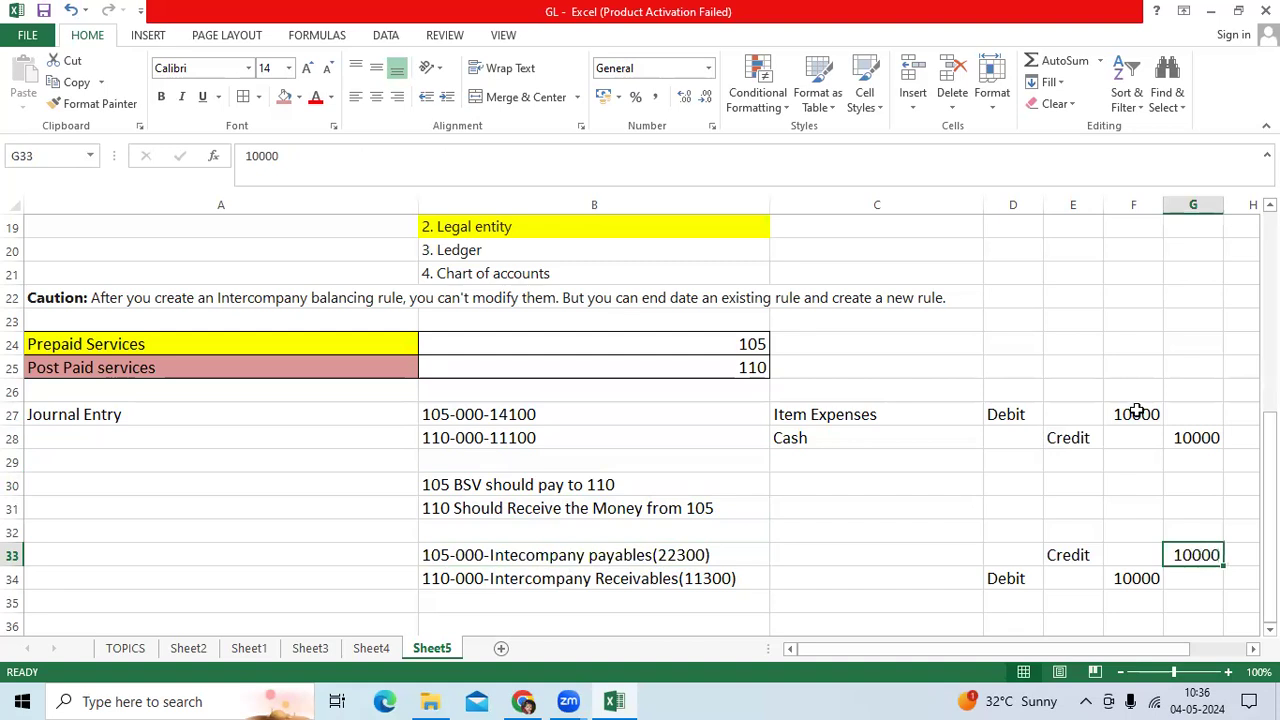
{"action": "left_click_drag", "start_coordinate": [1137, 411], "coordinate": [520, 412]}
{"action": "left_click", "coordinate": [466, 580]}
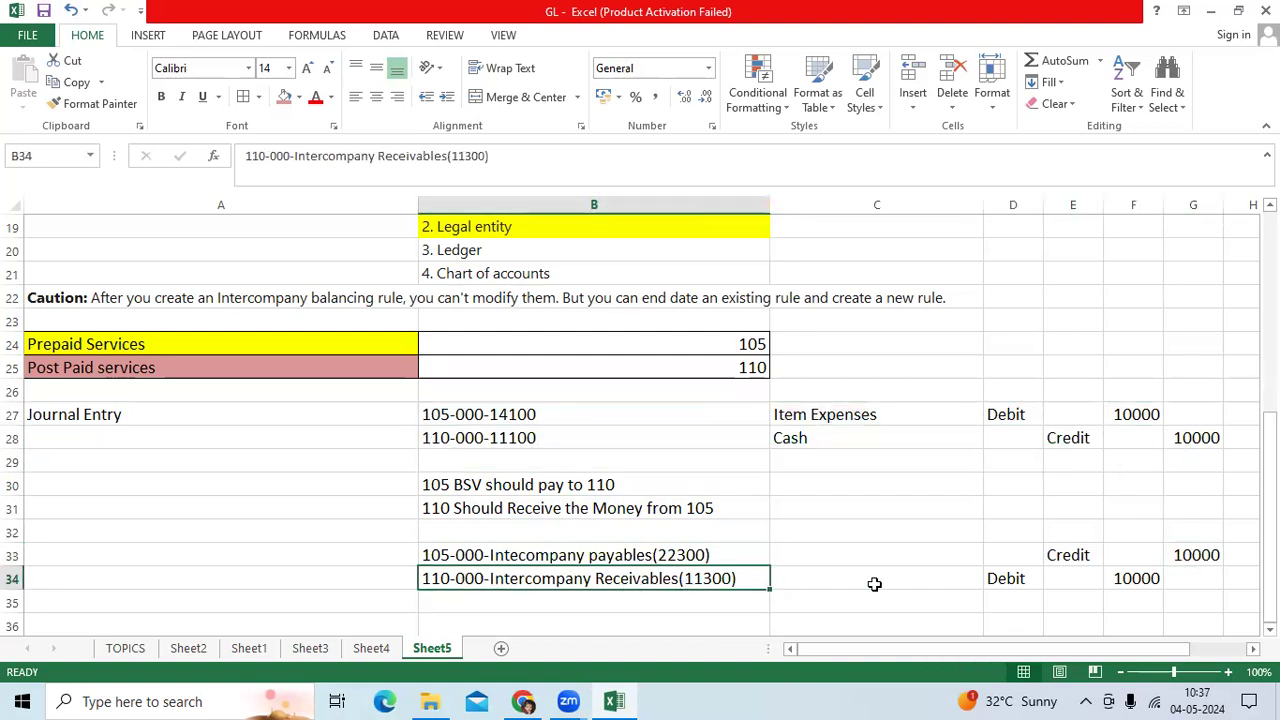
{"action": "left_click", "coordinate": [1134, 580]}
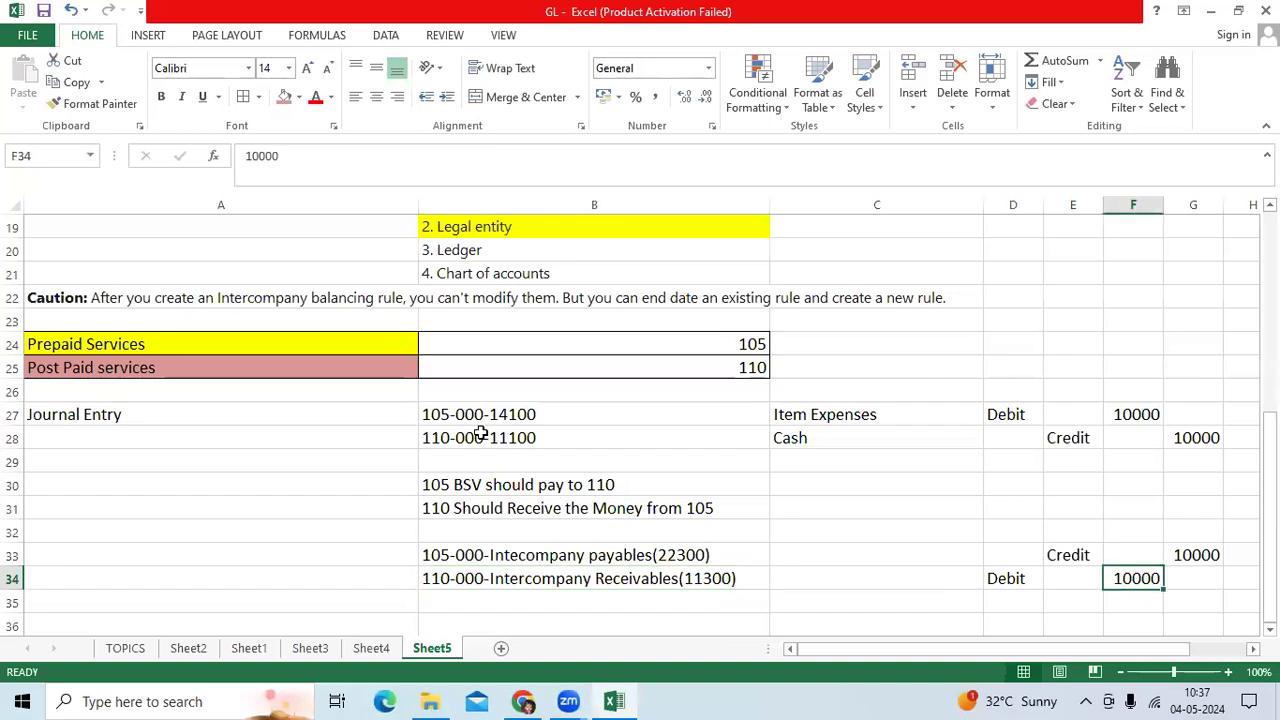
{"action": "left_click_drag", "start_coordinate": [479, 437], "coordinate": [1169, 437]}
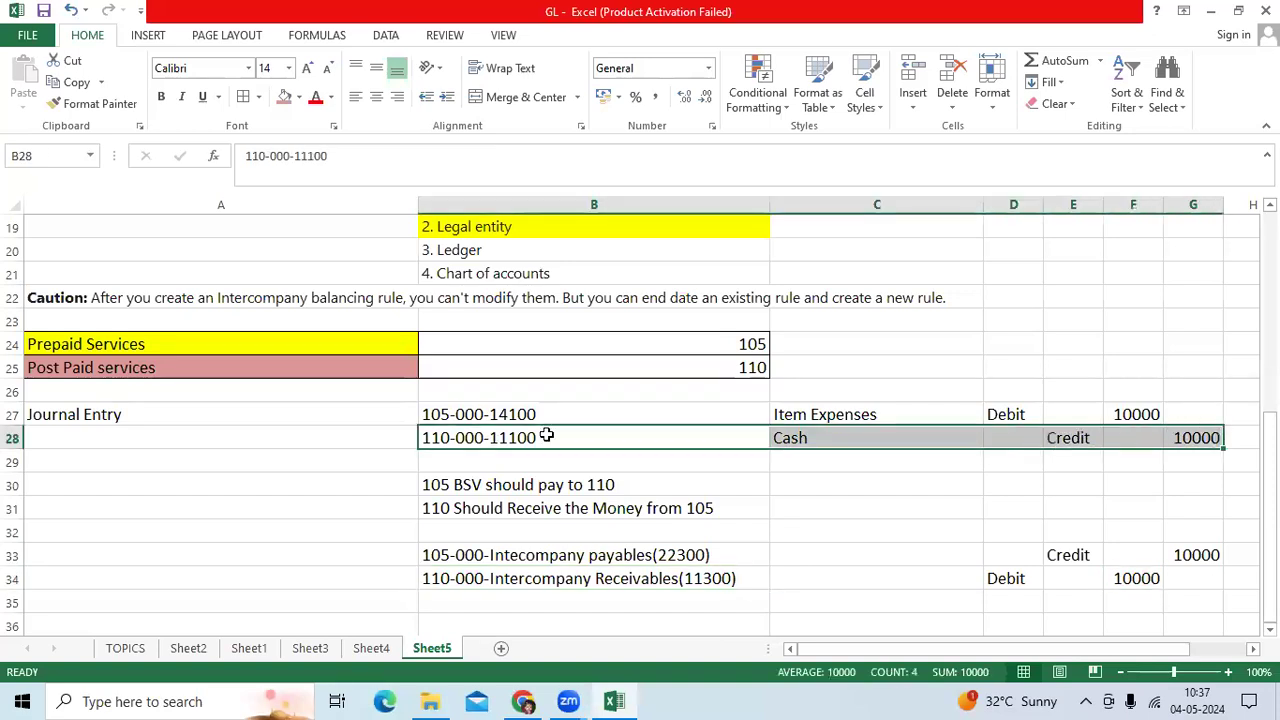
Select the journal area, then the intercompany lines B33:G34, and scroll back to column A
{"action": "left_click_drag", "start_coordinate": [494, 415], "coordinate": [1200, 580]}
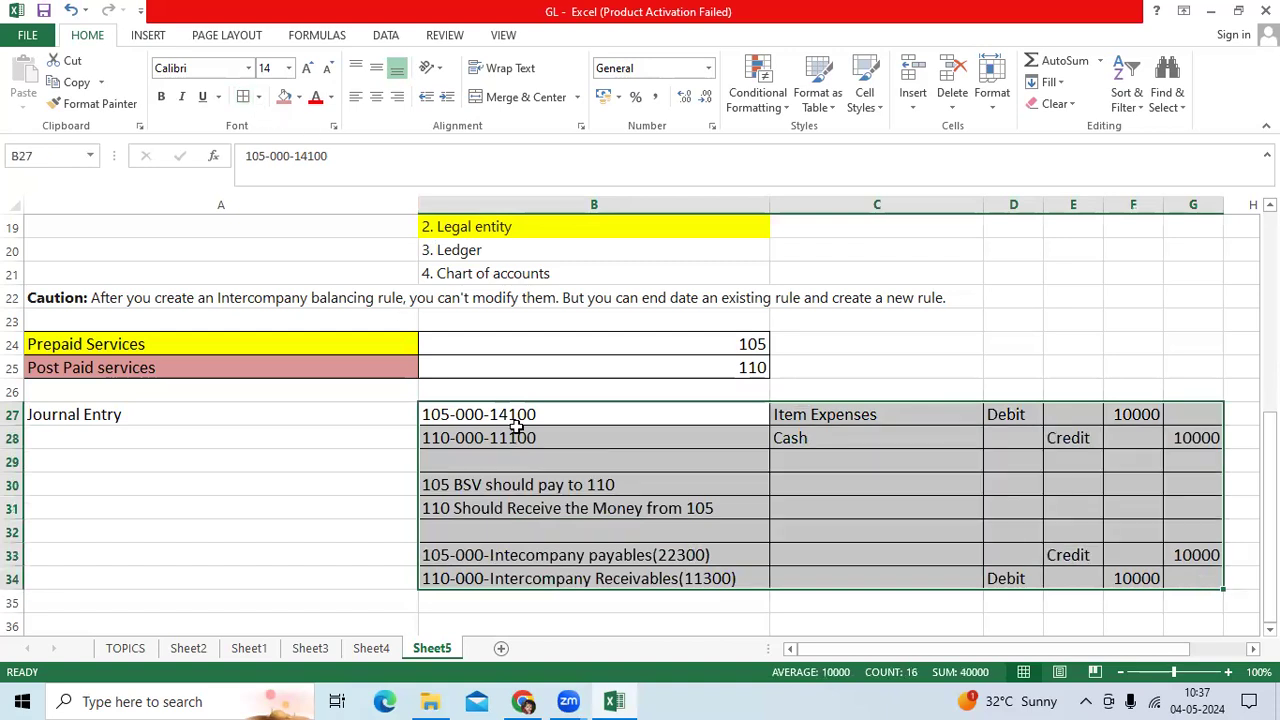
{"action": "left_click_drag", "start_coordinate": [514, 414], "coordinate": [517, 438]}
{"action": "left_click_drag", "start_coordinate": [480, 556], "coordinate": [1195, 578]}
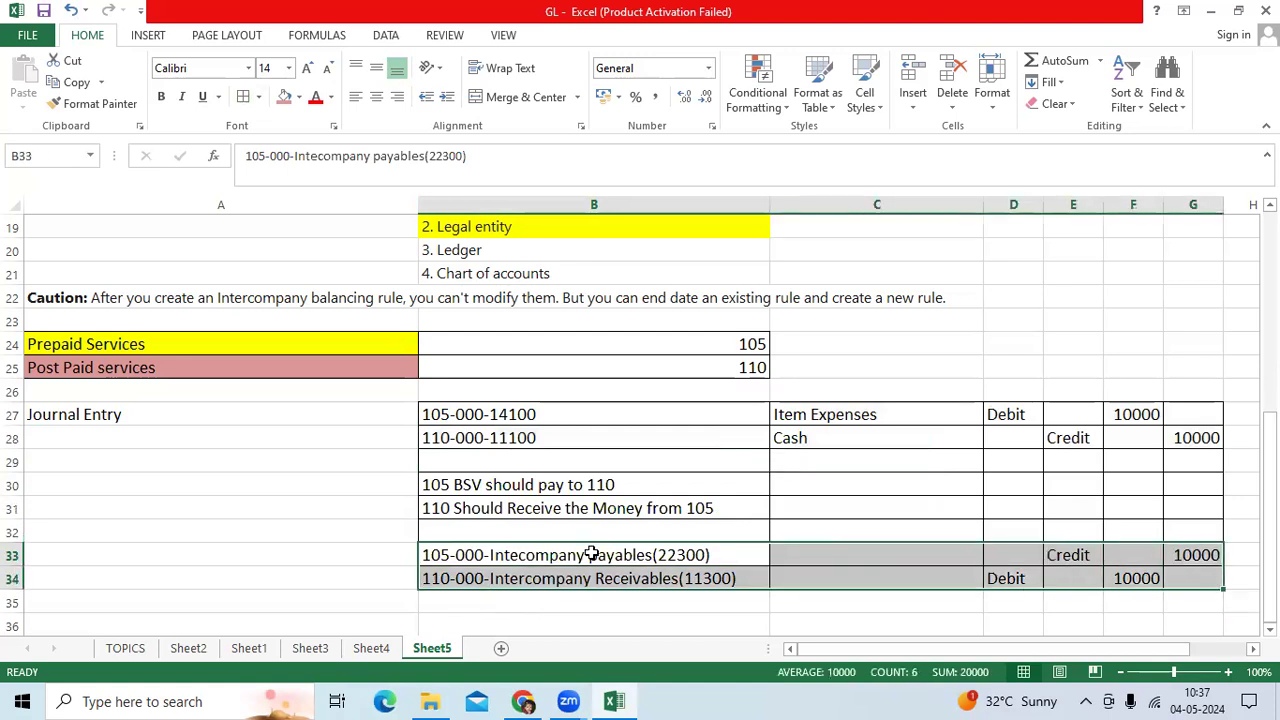
{"action": "left_click", "coordinate": [543, 556]}
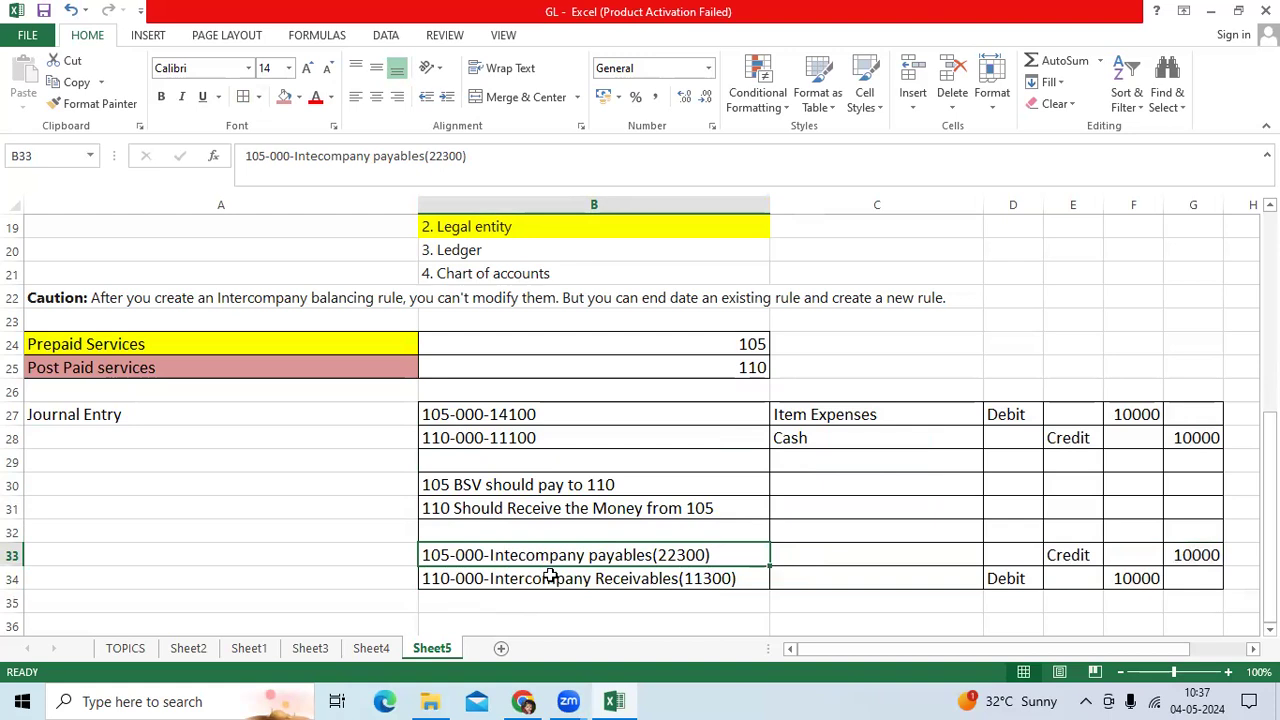
{"action": "left_click_drag", "start_coordinate": [680, 578], "coordinate": [1249, 583]}
{"action": "left_click_drag", "start_coordinate": [957, 651], "coordinate": [927, 651]}
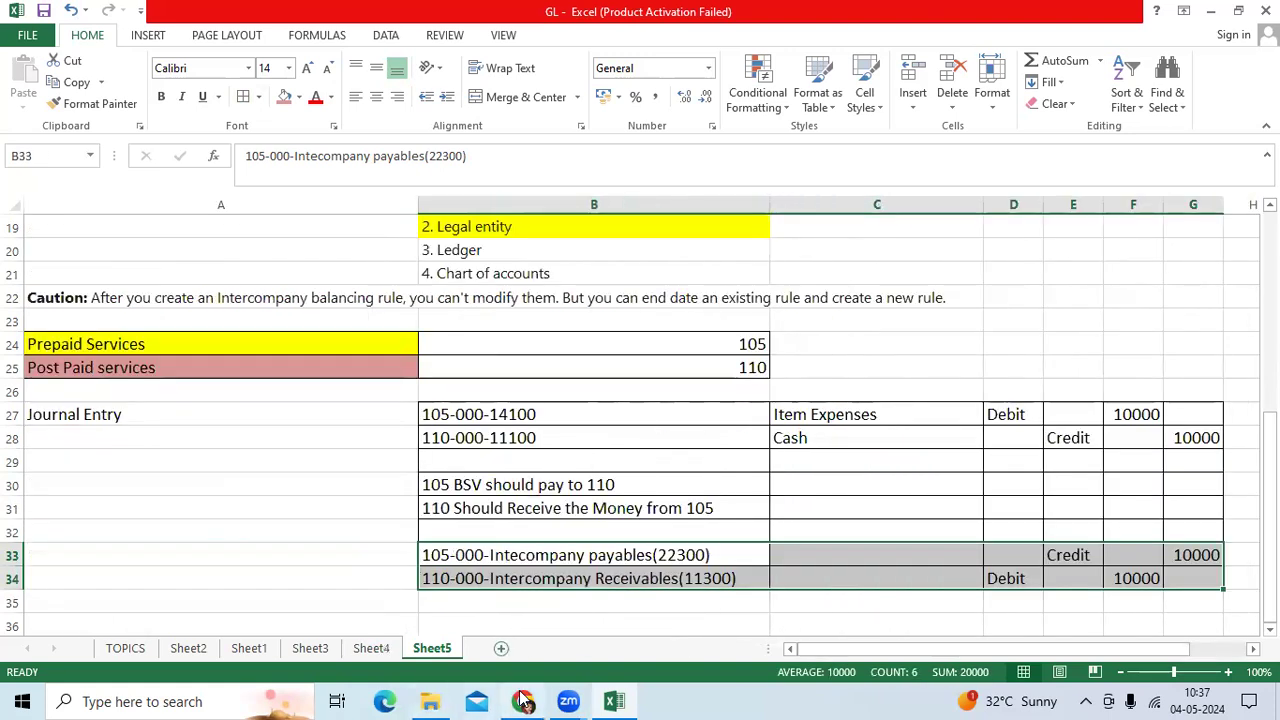
Go to Manage Intercompany Balancing Rules and add a new Legal Entity Rules row
{"action": "left_click", "coordinate": [522, 700]}
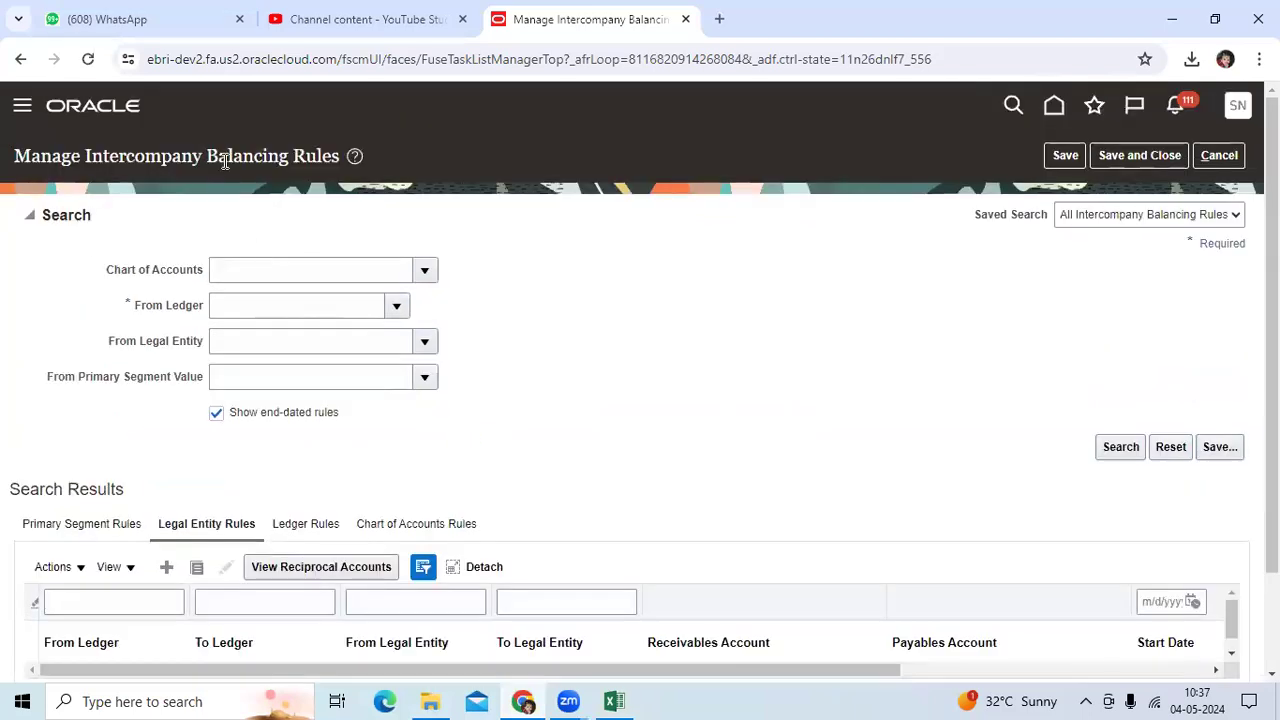
{"action": "scroll", "coordinate": [225, 431], "scroll_direction": "down", "scroll_amount": 2}
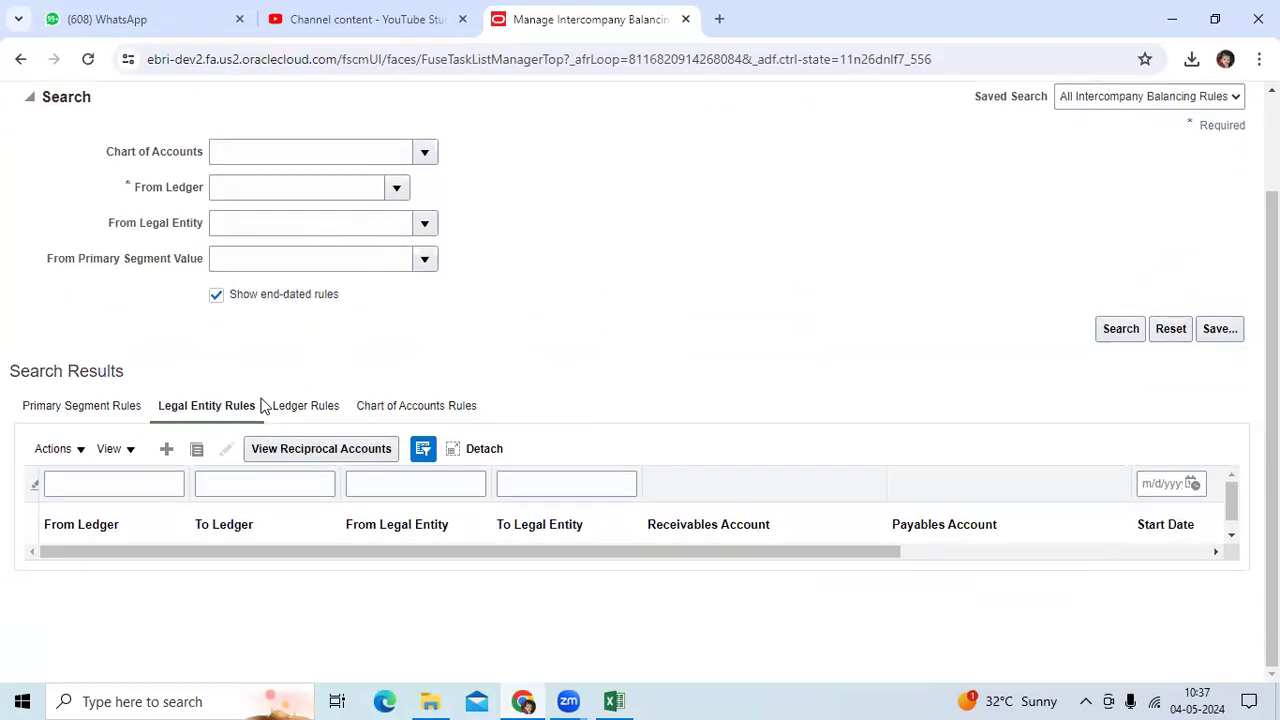
{"action": "left_click", "coordinate": [168, 449]}
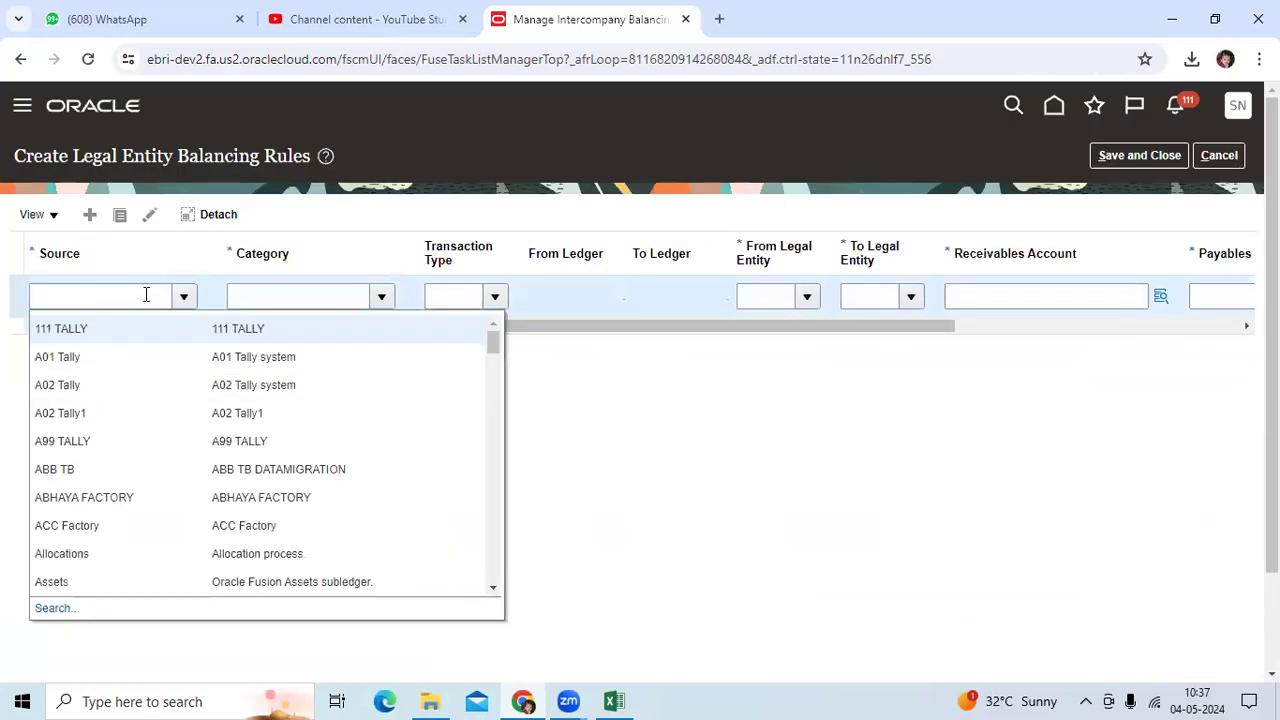
Try entering the journal source directly, replacing Allocations with Other
{"action": "left_click", "coordinate": [144, 293]}
{"action": "type", "text": "Al"}
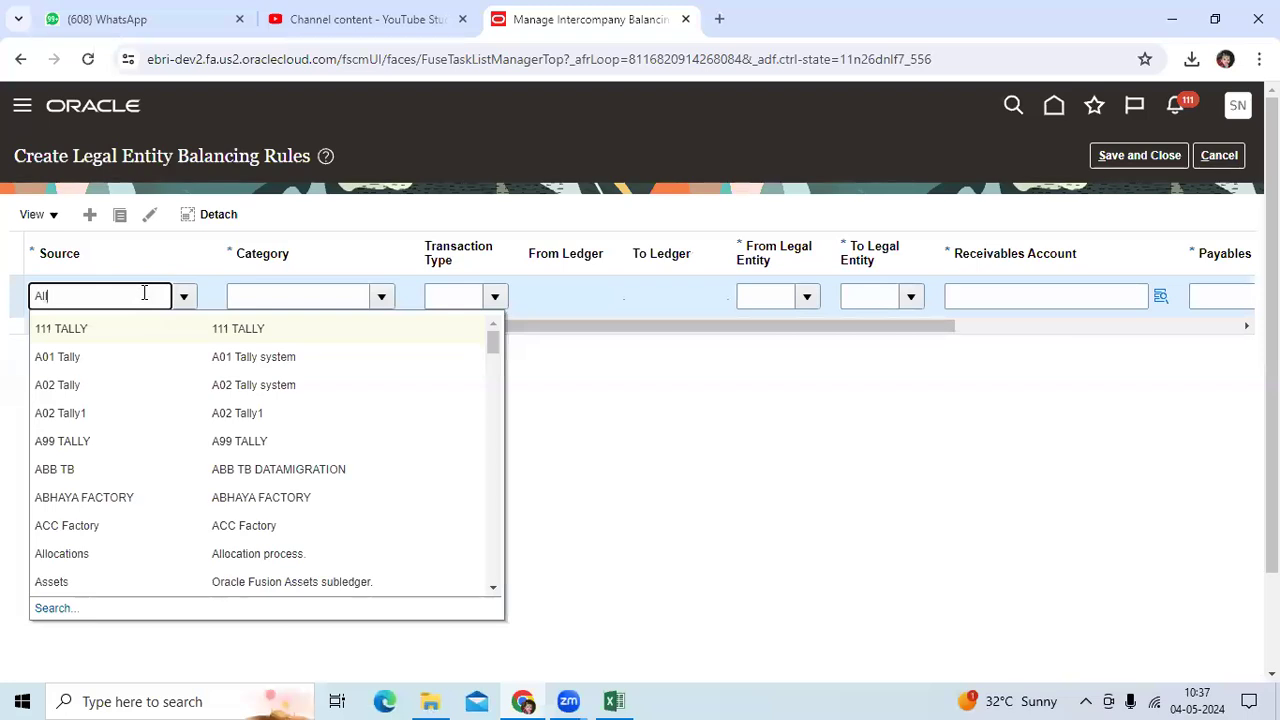
{"action": "type", "text": "l"}
{"action": "key", "text": "Tab"}
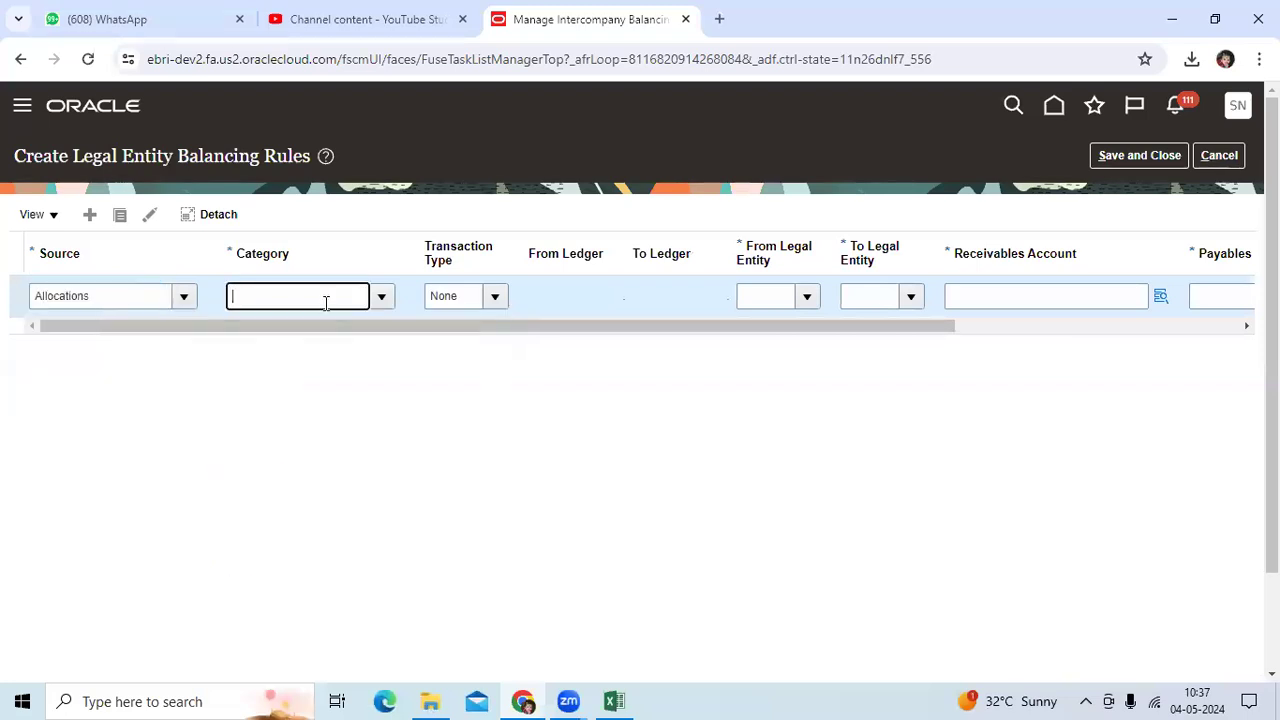
{"action": "left_click", "coordinate": [183, 296]}
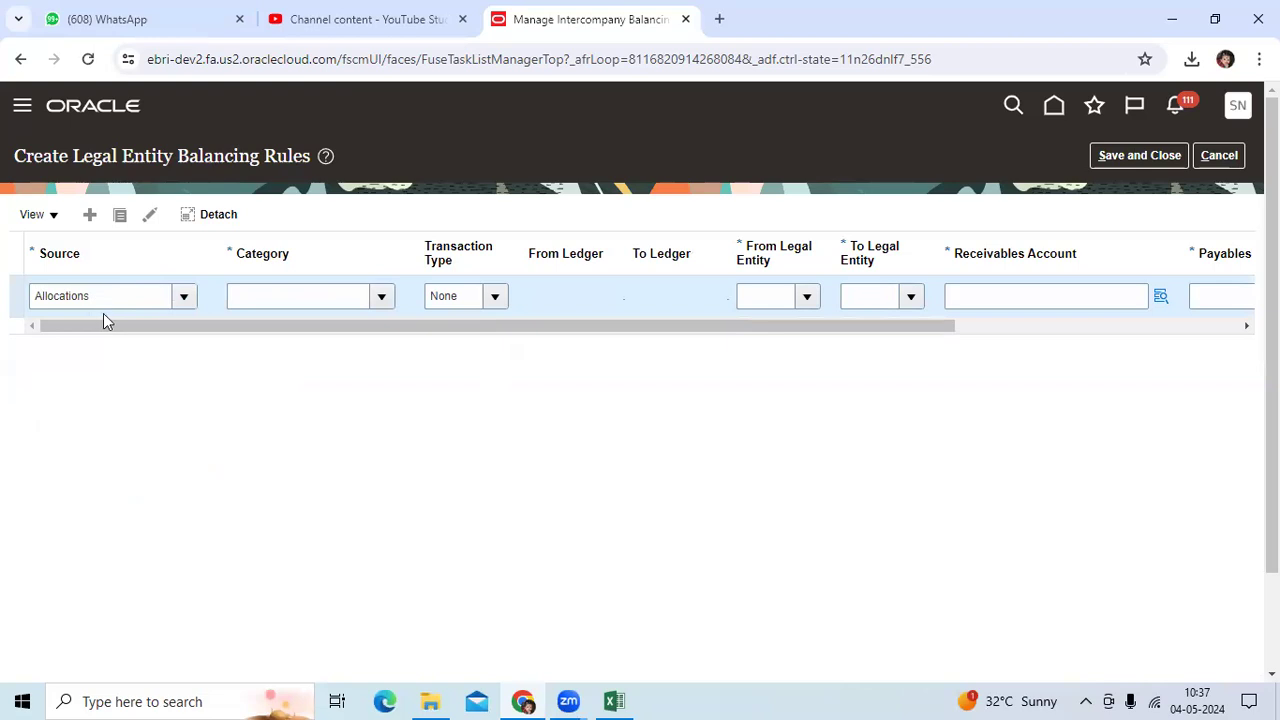
{"action": "left_click_drag", "start_coordinate": [108, 296], "coordinate": [0, 300]}
{"action": "type", "text": "Other"}
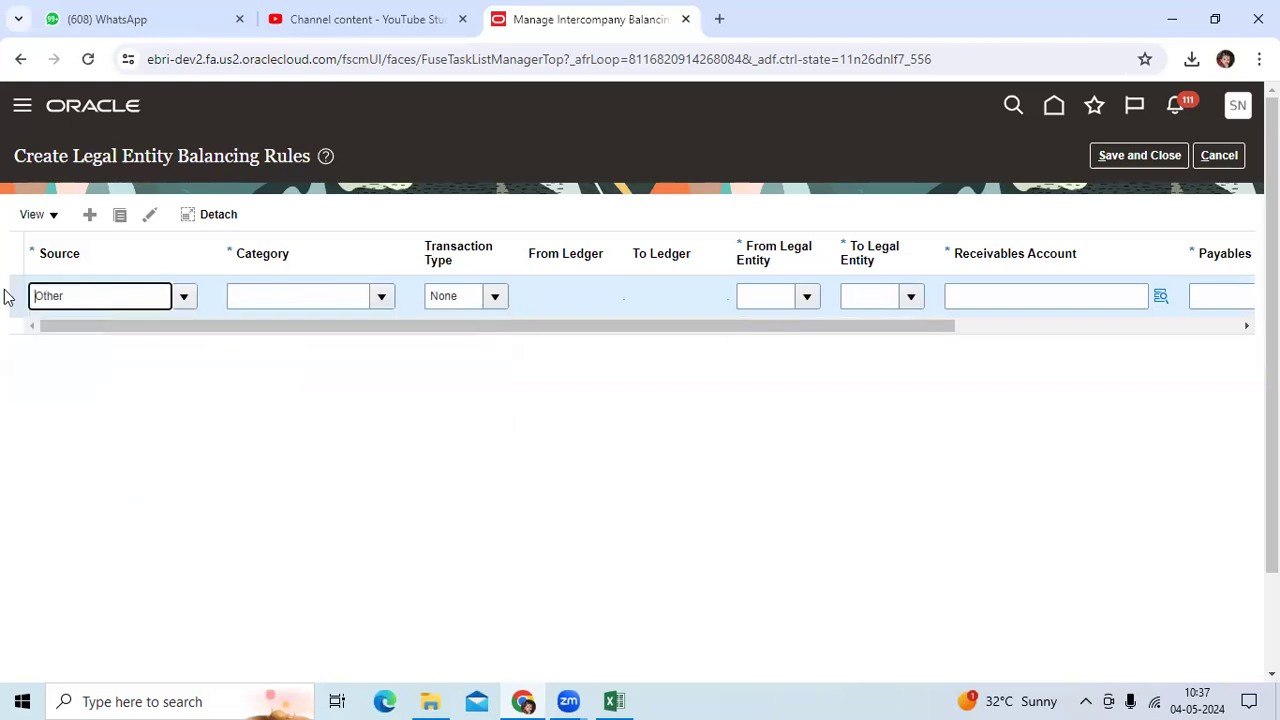
{"action": "double_click", "coordinate": [86, 303]}
Search the journal source list for Other and confirm it as the Source
{"action": "left_click", "coordinate": [190, 306]}
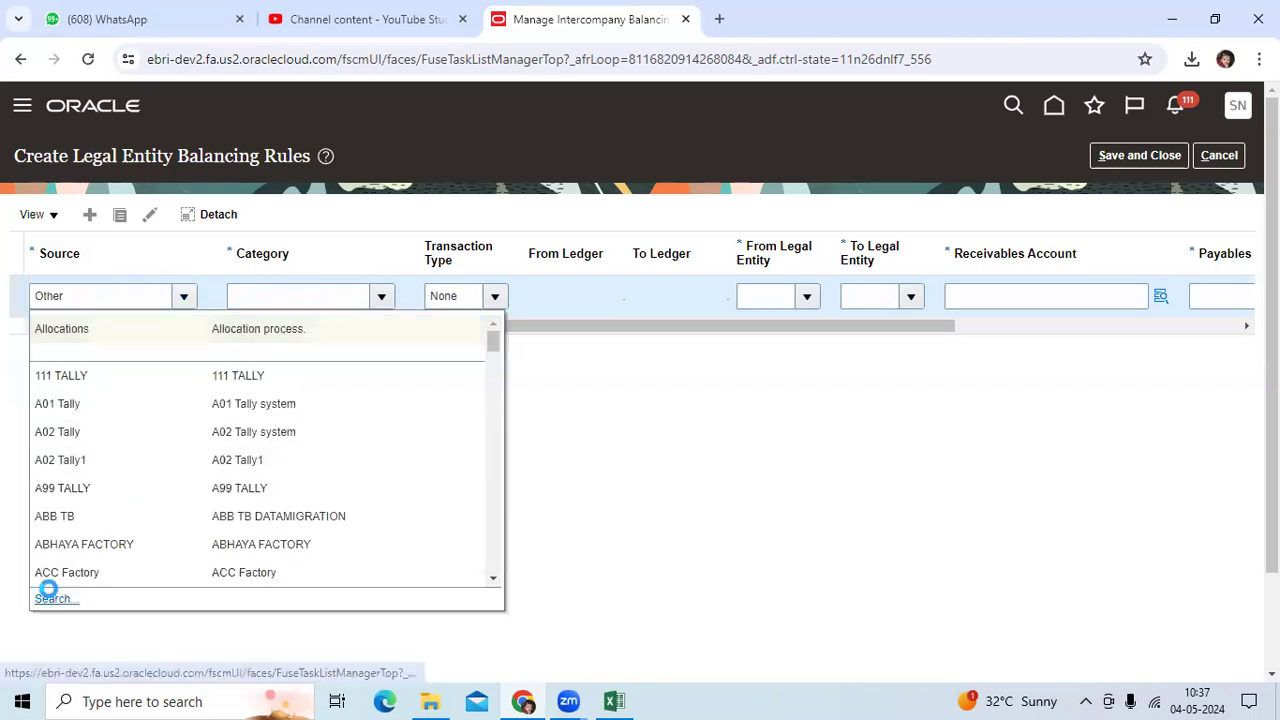
{"action": "left_click", "coordinate": [52, 599]}
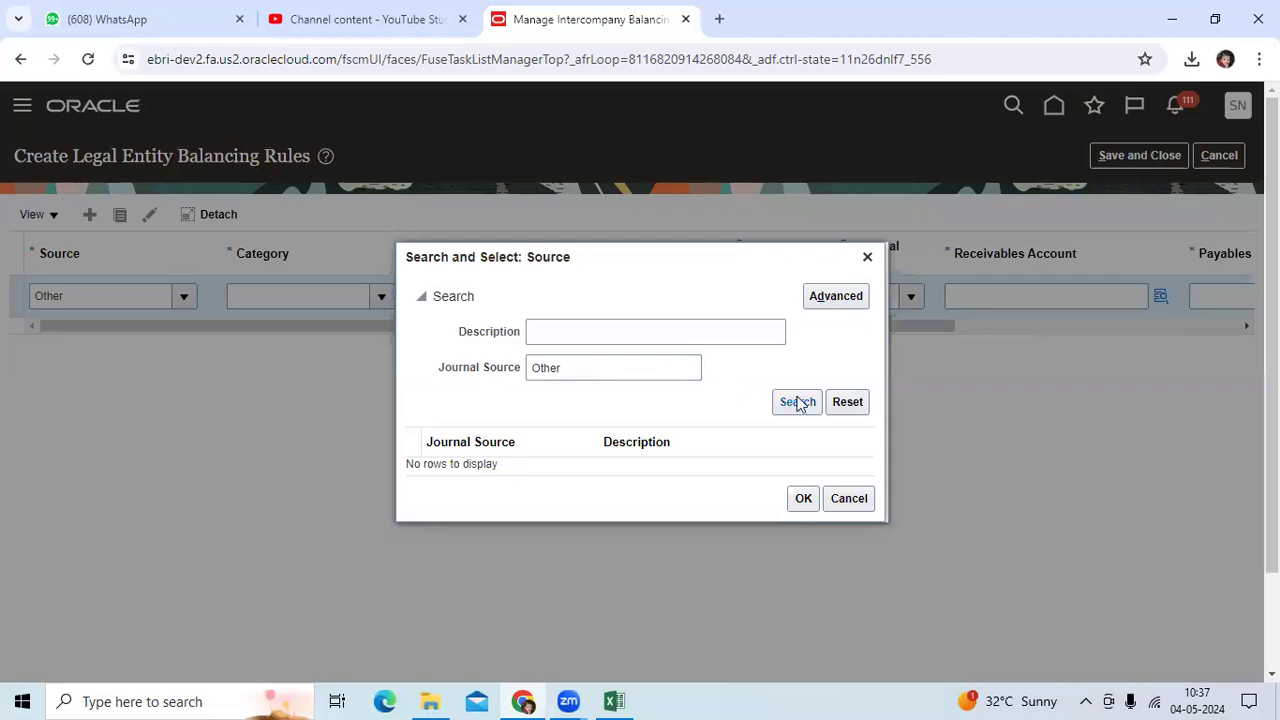
{"action": "left_click", "coordinate": [801, 402]}
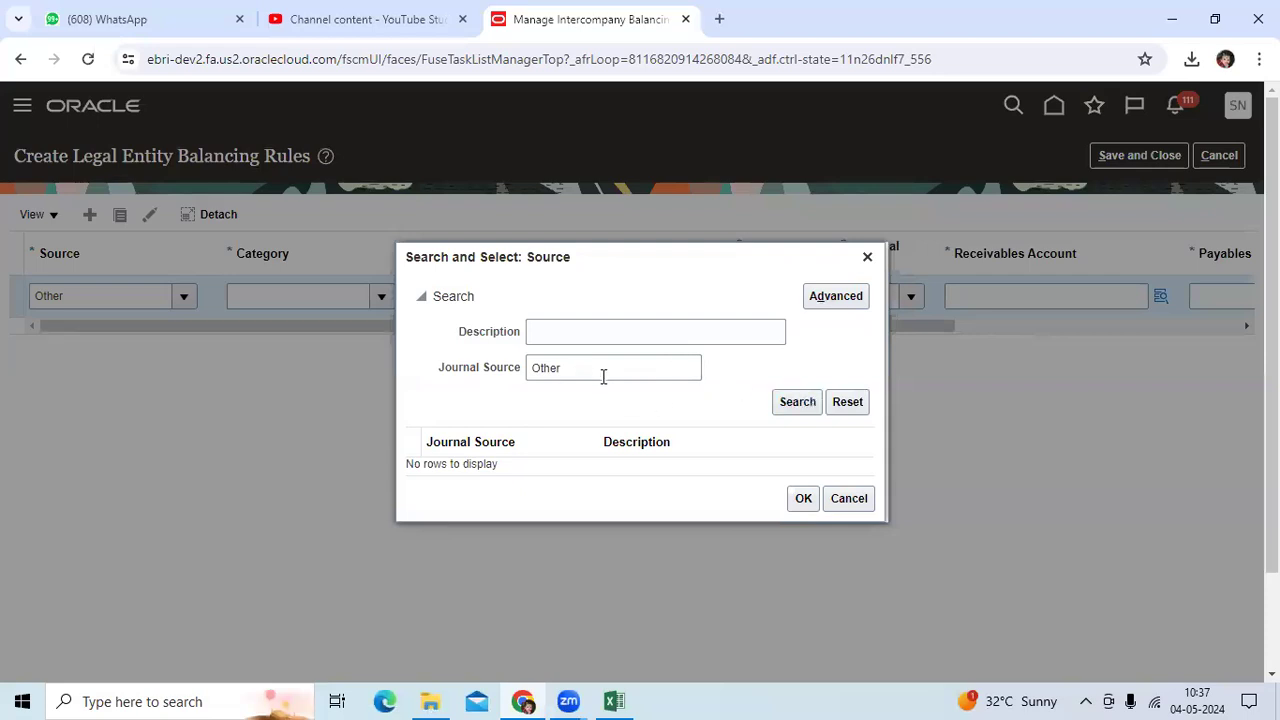
{"action": "left_click", "coordinate": [803, 506]}
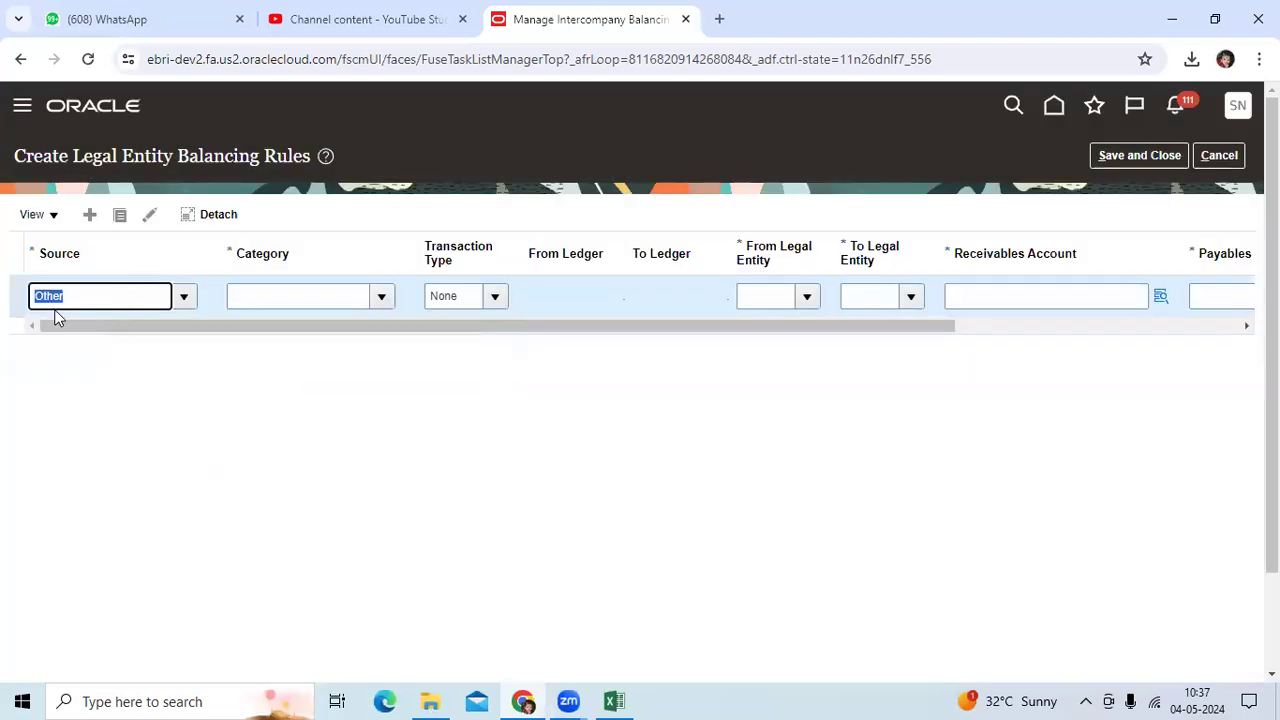
Set the new rule's Category to Other
{"action": "left_click", "coordinate": [247, 292]}
{"action": "type", "text": "Other"}
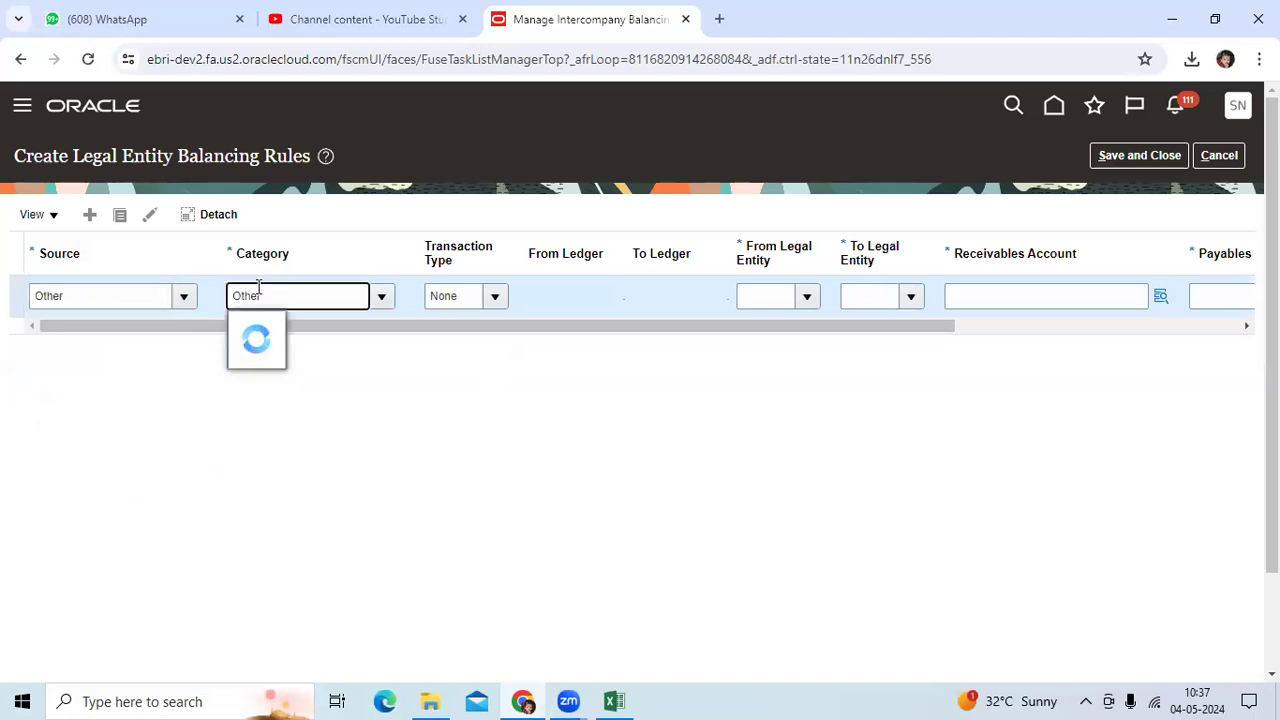
{"action": "key", "text": "Tab"}
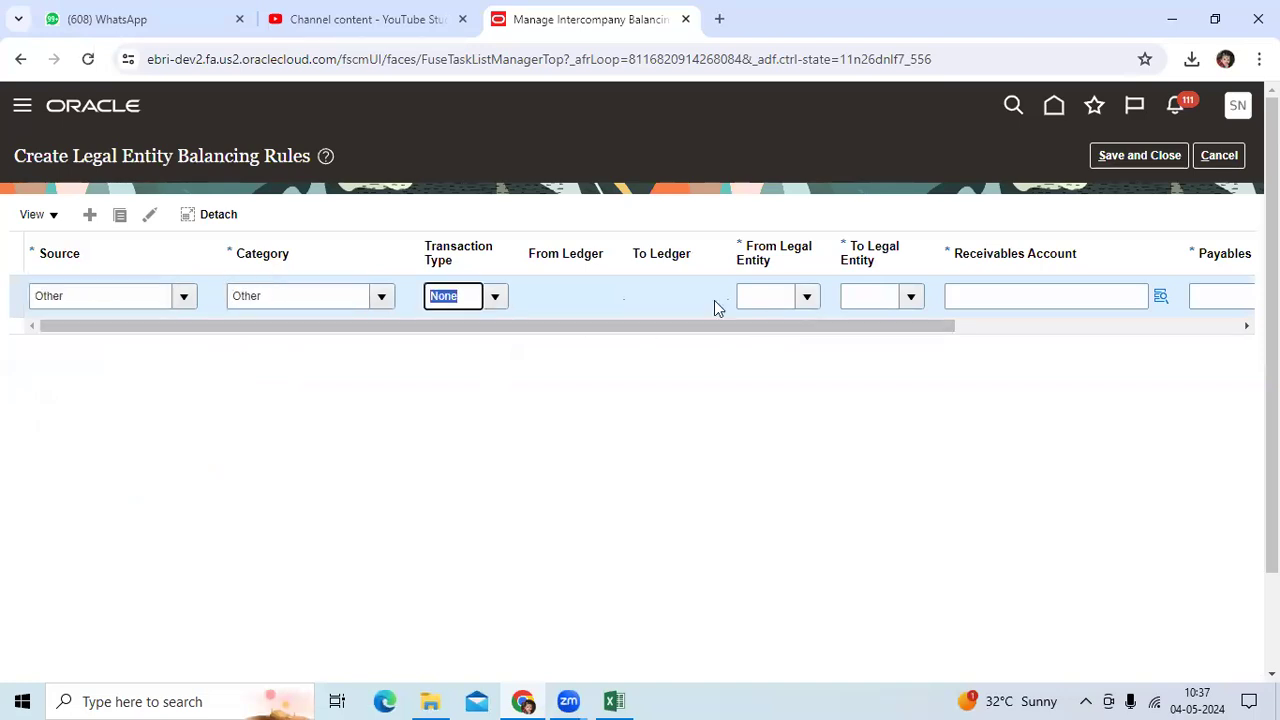
Check the From and To Legal Entity fields and Start Date, then cancel the rule
{"action": "left_click", "coordinate": [806, 297]}
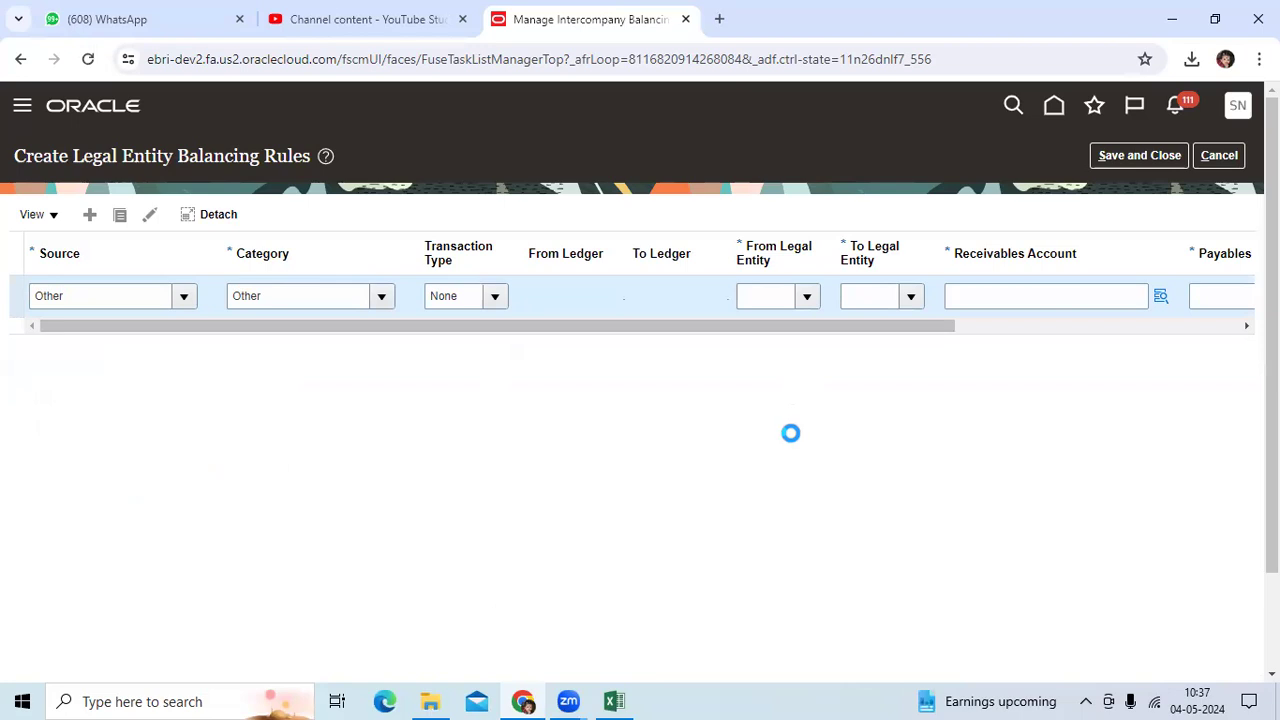
{"action": "left_click", "coordinate": [770, 292]}
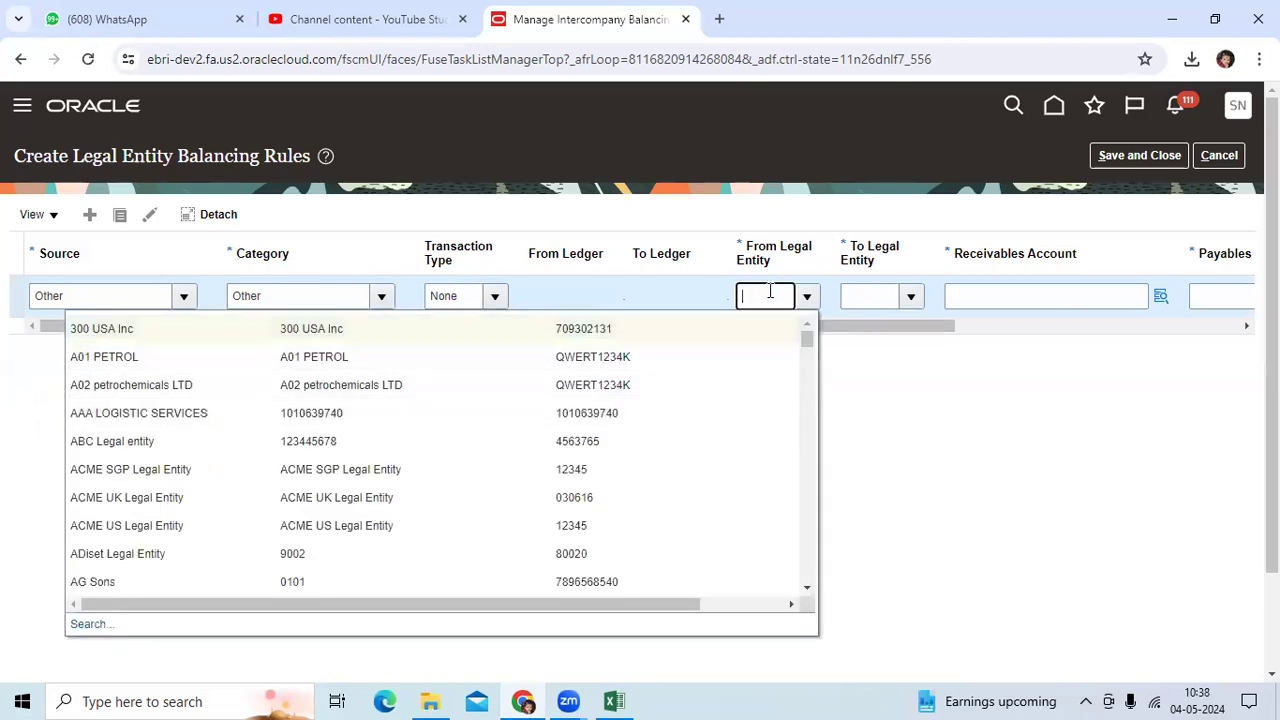
{"action": "left_click", "coordinate": [869, 299]}
{"action": "left_click_drag", "start_coordinate": [920, 329], "coordinate": [1157, 329]}
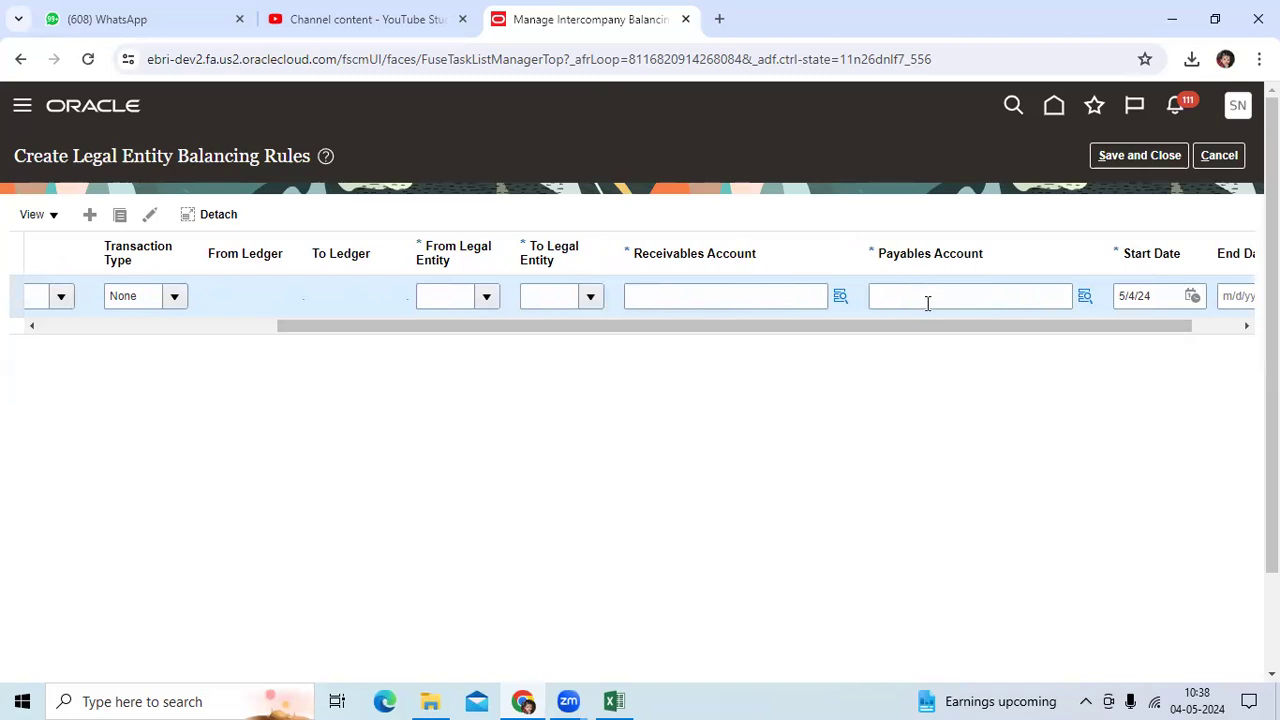
{"action": "left_click_drag", "start_coordinate": [951, 331], "coordinate": [1108, 333]}
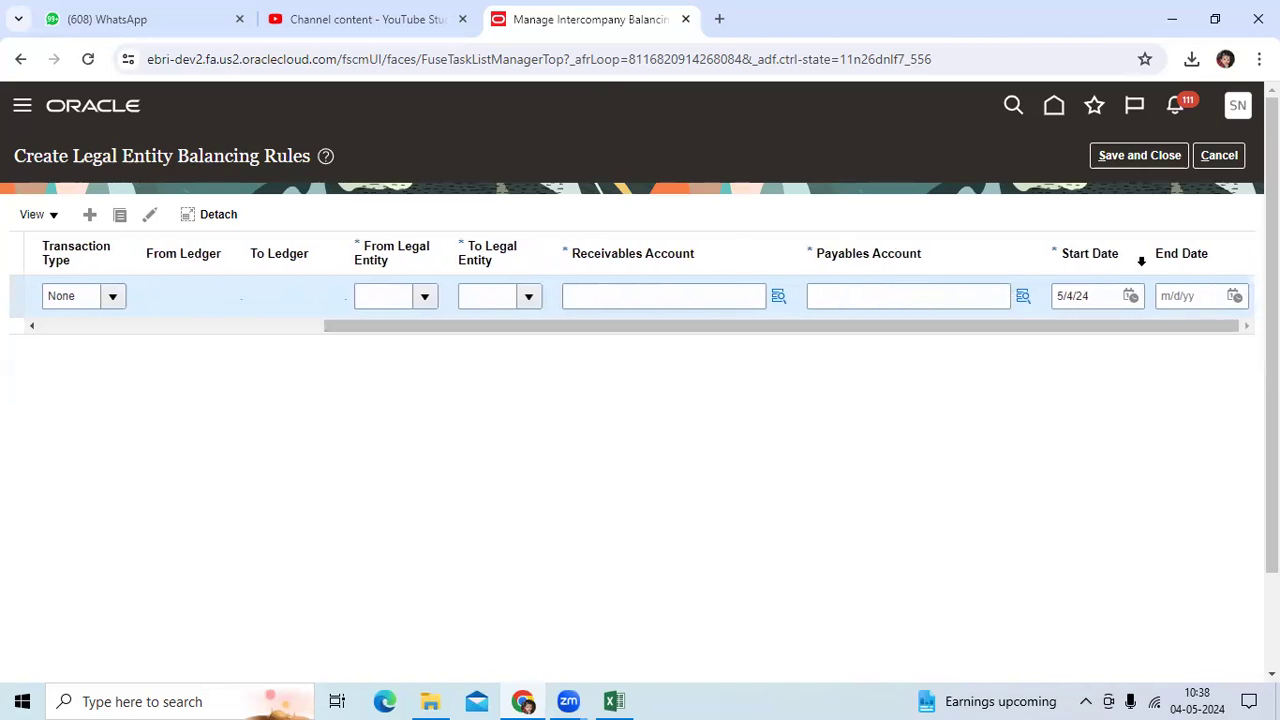
{"action": "left_click", "coordinate": [1219, 155]}
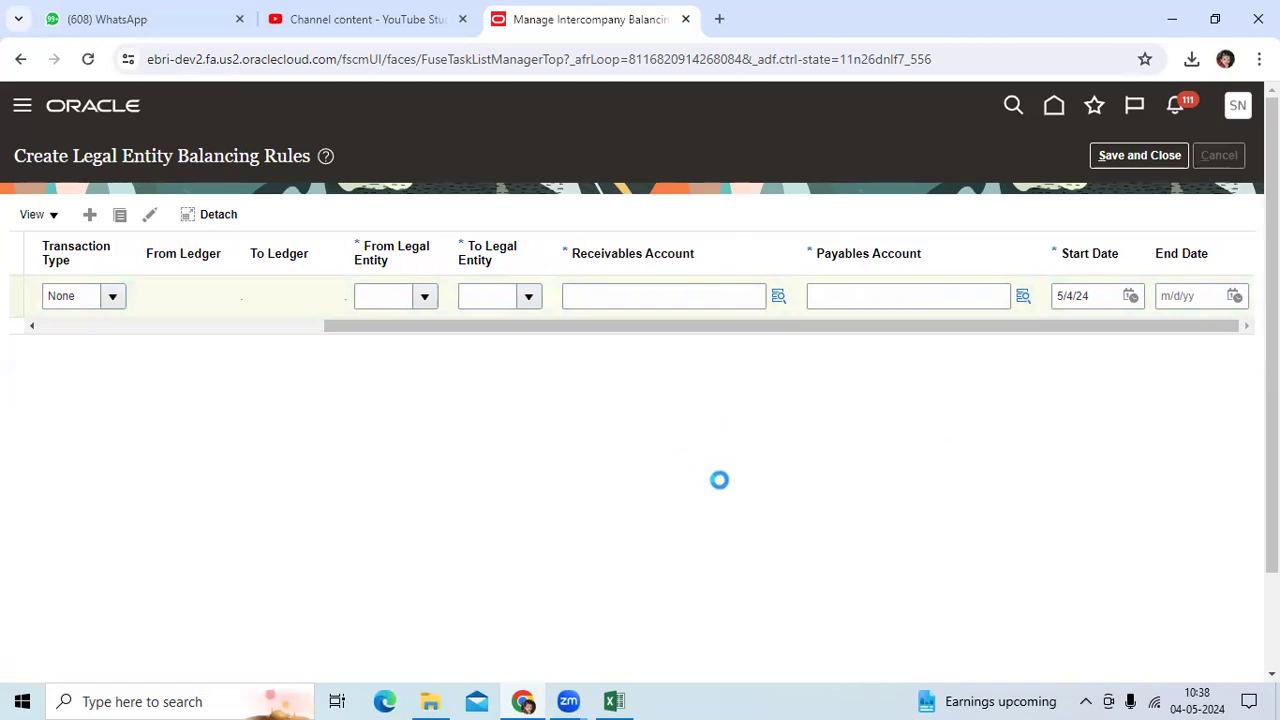
{"action": "left_click", "coordinate": [619, 699]}
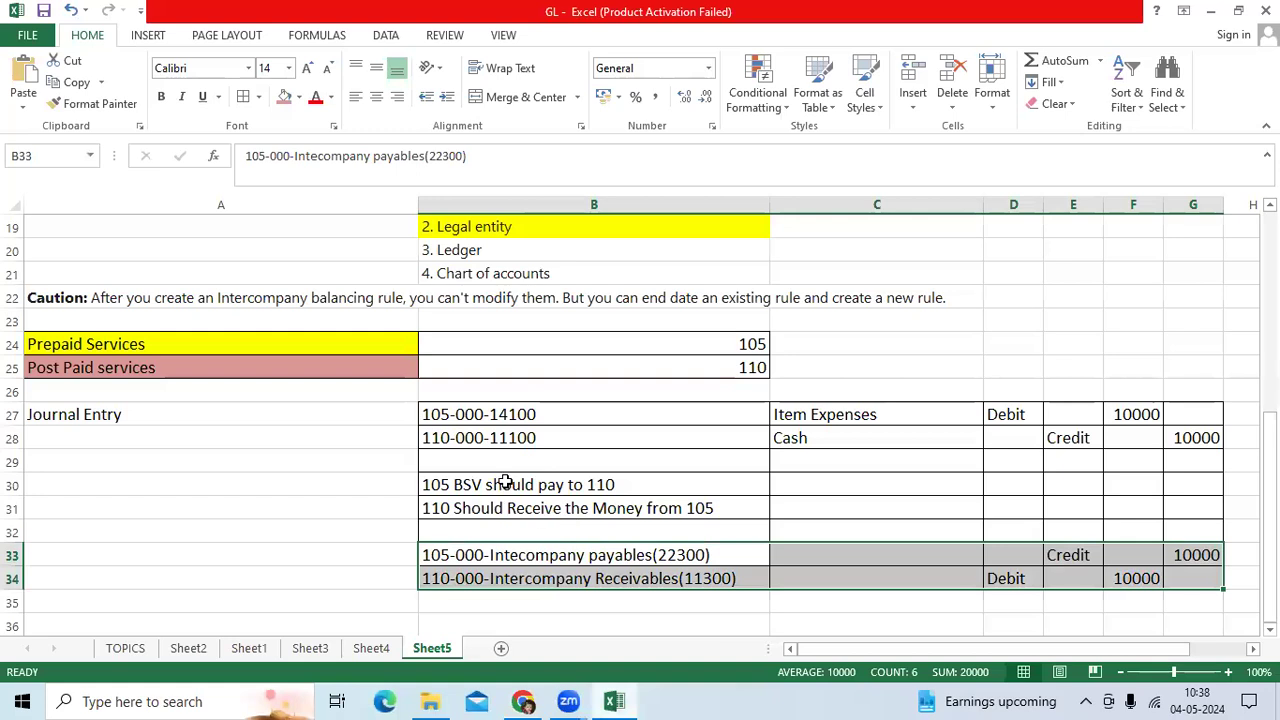
{"action": "left_click", "coordinate": [503, 482]}
{"action": "left_click_drag", "start_coordinate": [508, 414], "coordinate": [503, 436]}
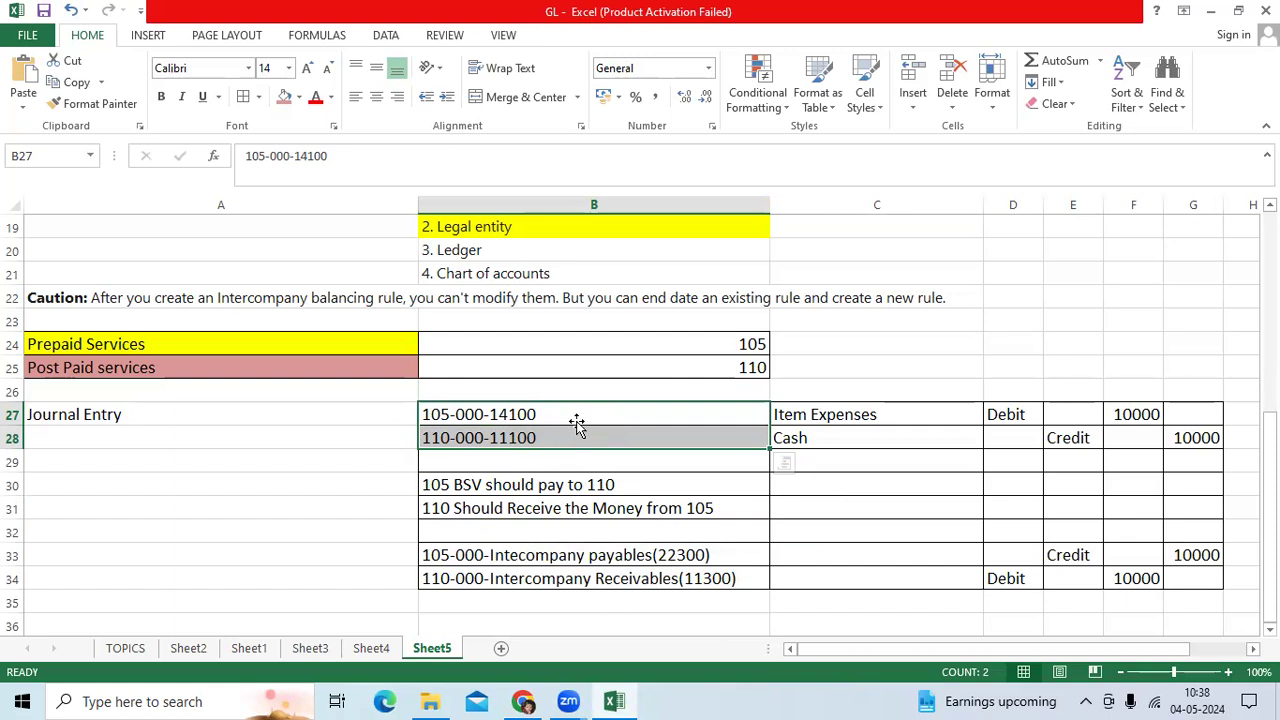
{"action": "key", "text": "Down"}
{"action": "left_click_drag", "start_coordinate": [576, 414], "coordinate": [576, 439]}
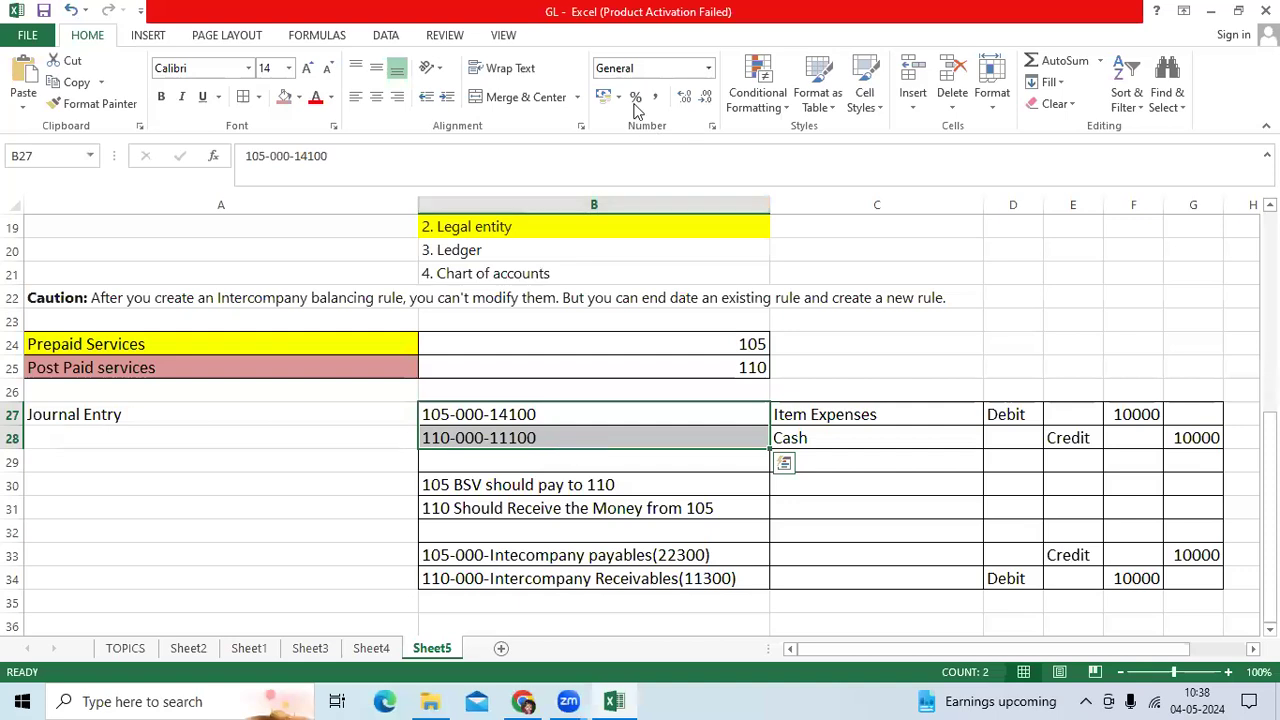